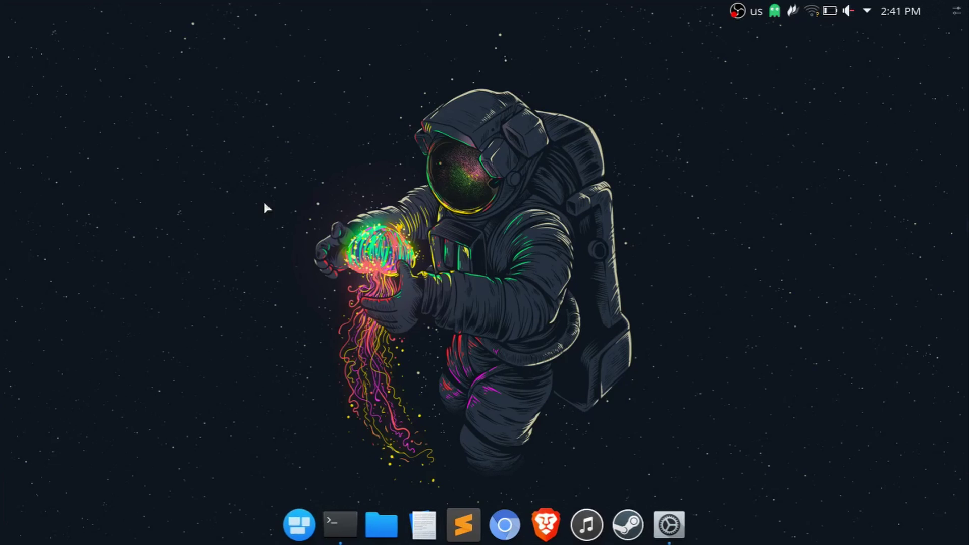
# Step: Bring up the terminal to view the screenfetch system information, and close it
pyautogui.click(341, 524)
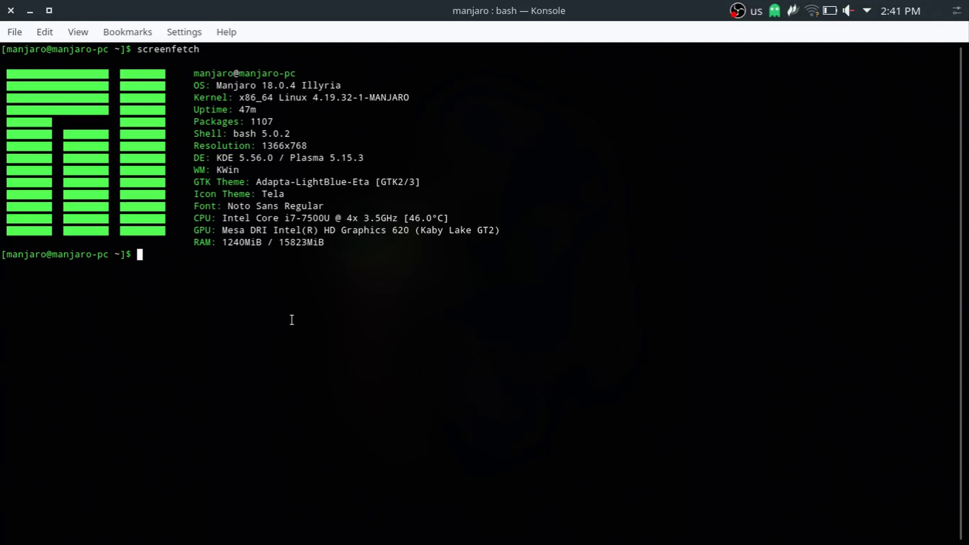
pyautogui.click(11, 10)
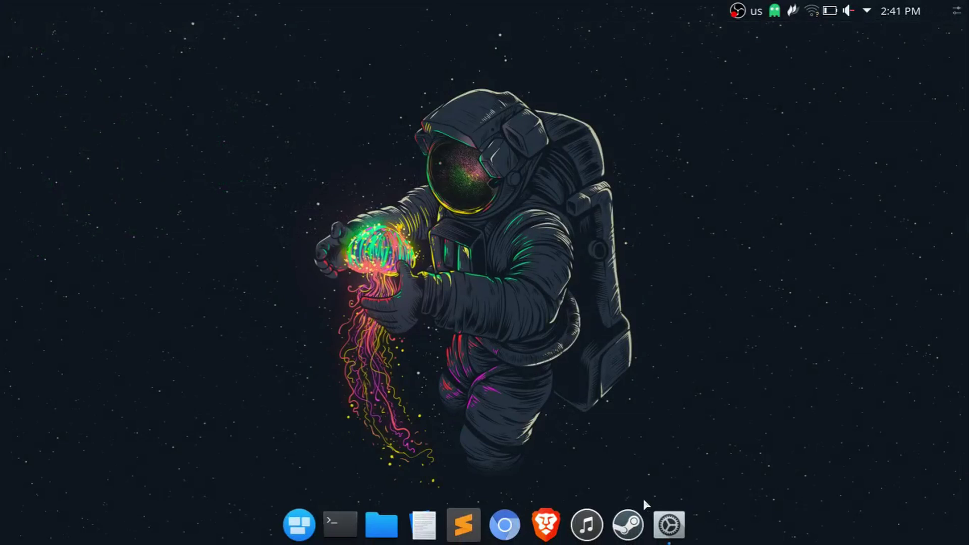
# Step: Open System Settings and view the Plasma themes under Workspace Theme, examining Breeze AlphaBlack
pyautogui.click(669, 525)
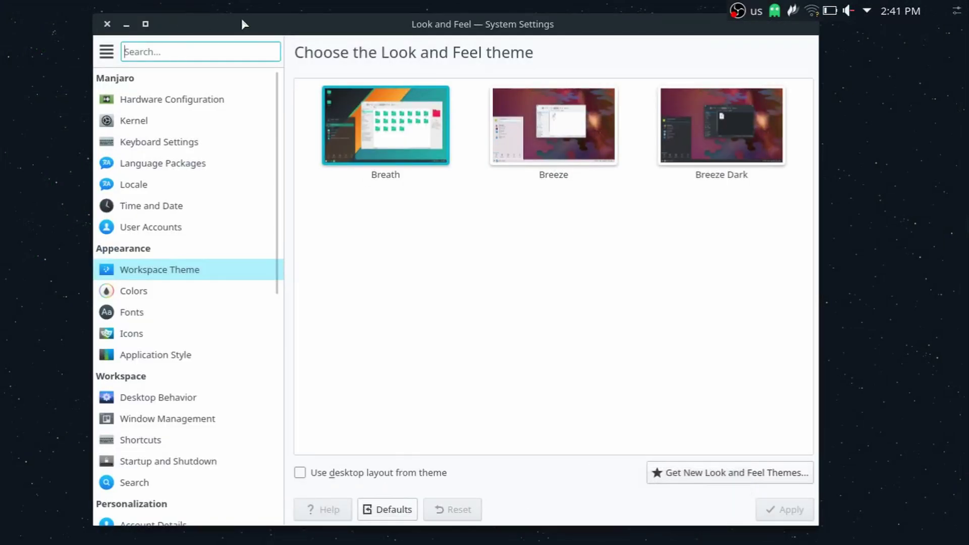
pyautogui.moveTo(242, 25); pyautogui.dragTo(256, 22)
pyautogui.click(180, 270)
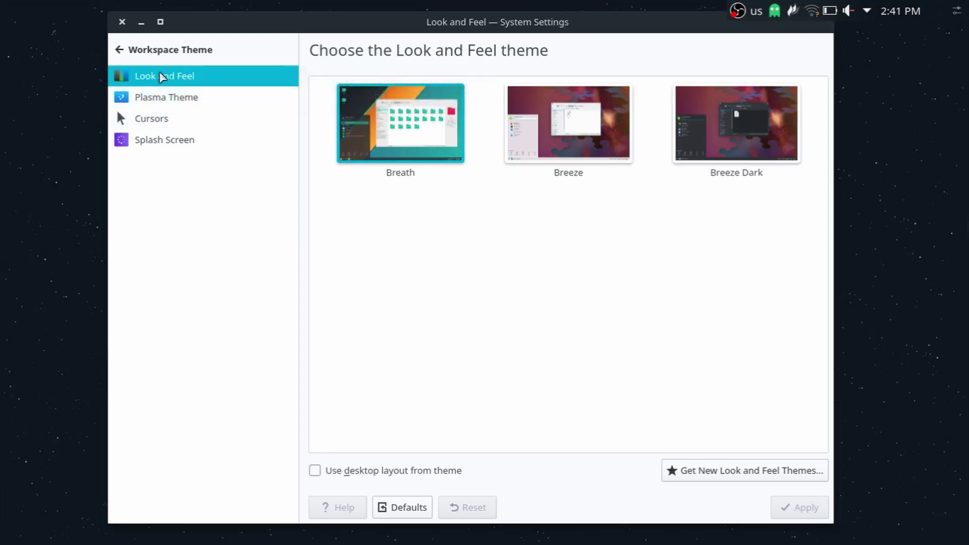
pyautogui.click(148, 99)
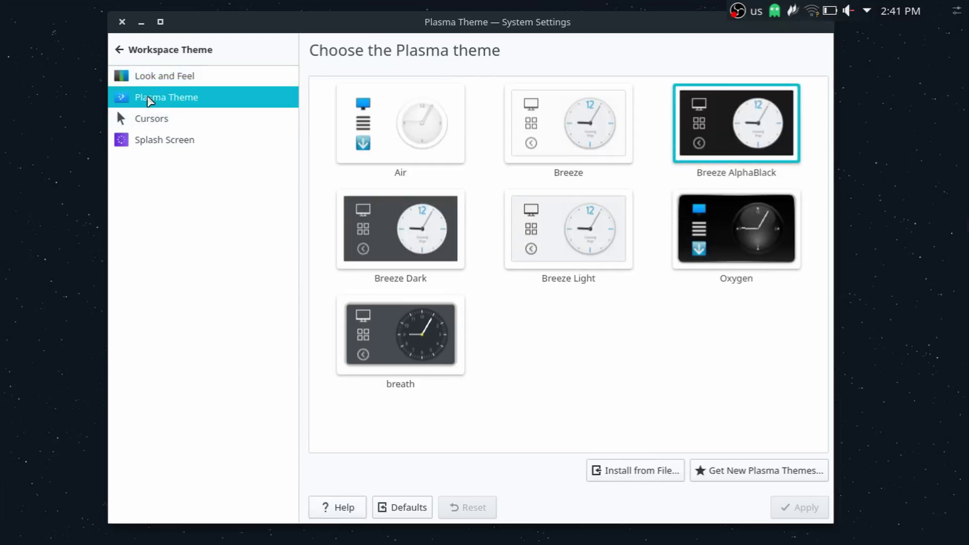
pyautogui.moveTo(719, 137)
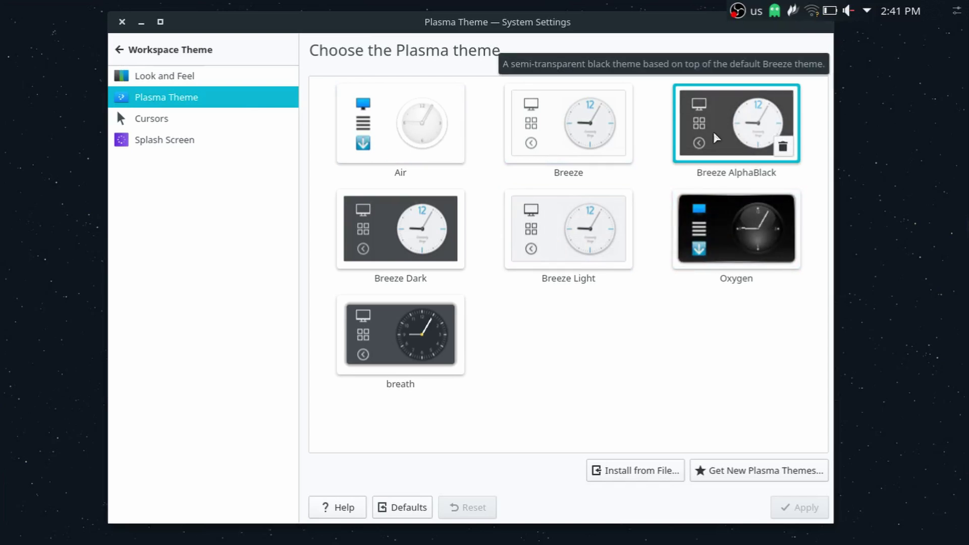
# Step: Set the desktop wallpaper to By the water and minimize the wallpaper settings window
pyautogui.moveTo(606, 30); pyautogui.dragTo(544, 51)
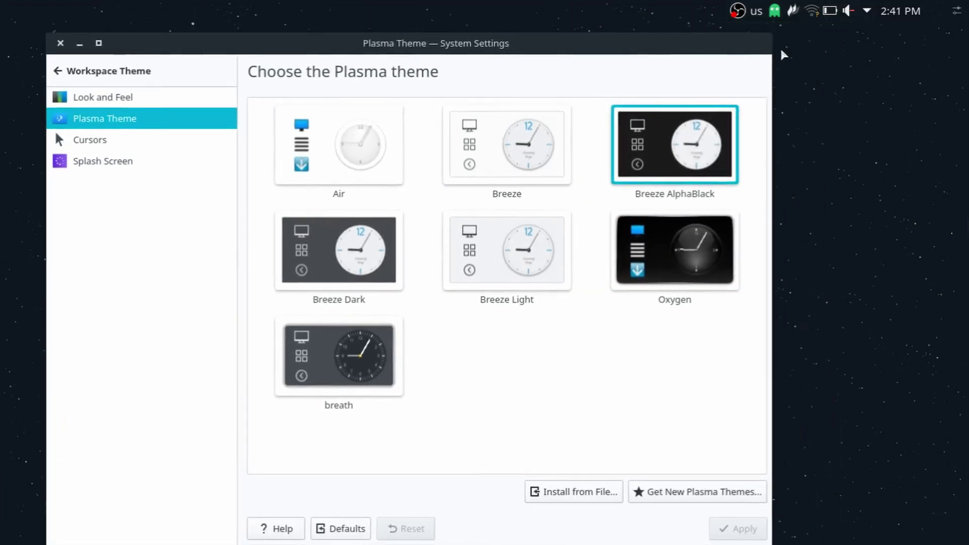
pyautogui.rightClick(839, 89)
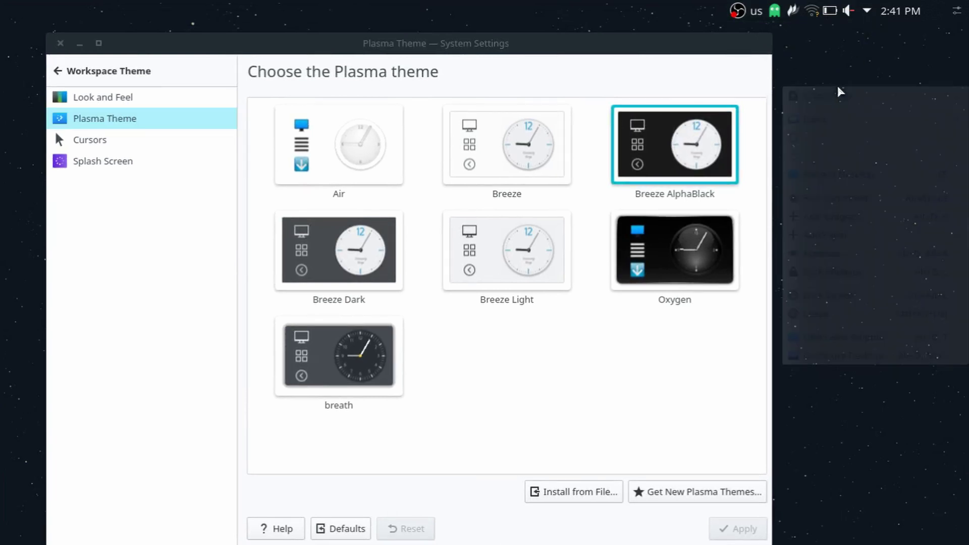
pyautogui.click(812, 360)
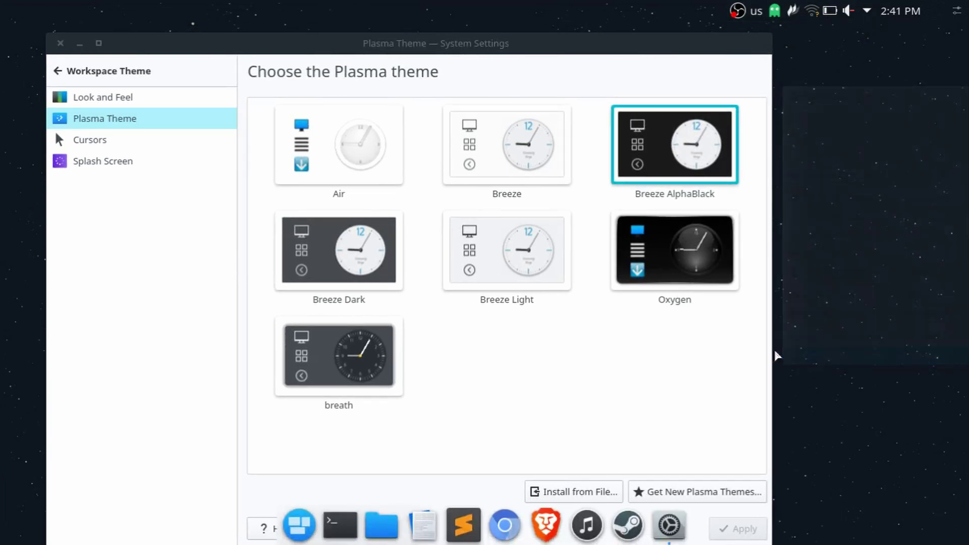
pyautogui.click(655, 184)
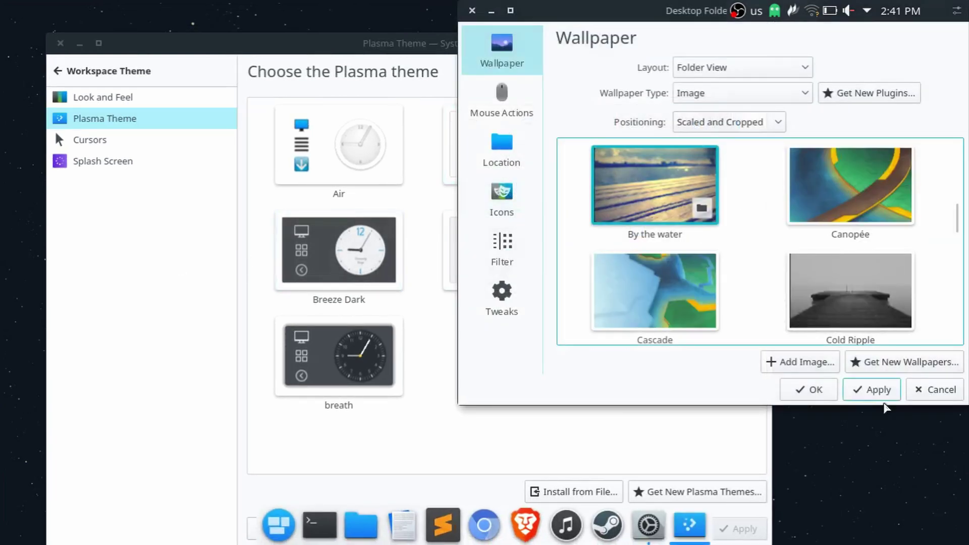
pyautogui.click(882, 397)
pyautogui.click(490, 11)
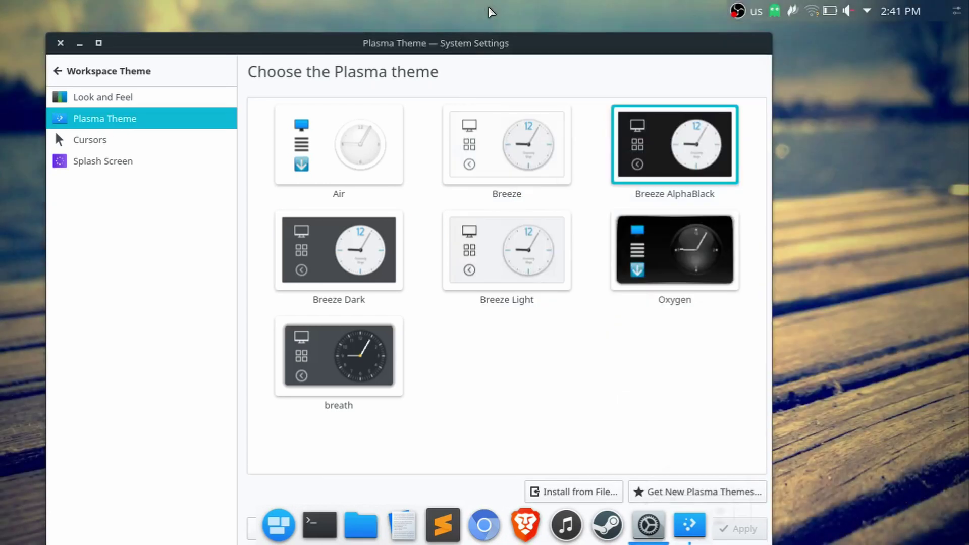
# Step: Shift the System Settings window aside and minimize it to reveal the desktop
pyautogui.moveTo(634, 41); pyautogui.dragTo(599, 26)
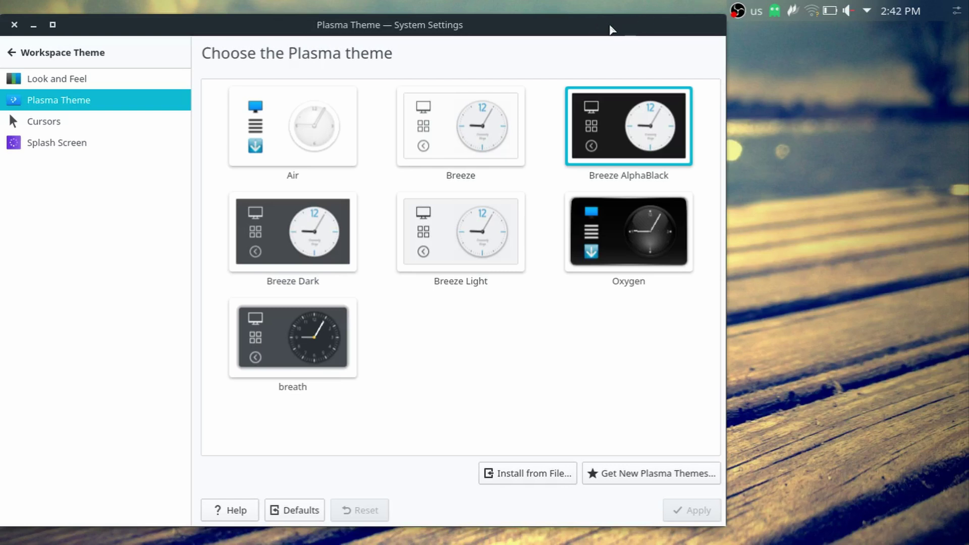
pyautogui.moveTo(648, 17); pyautogui.dragTo(599, 37)
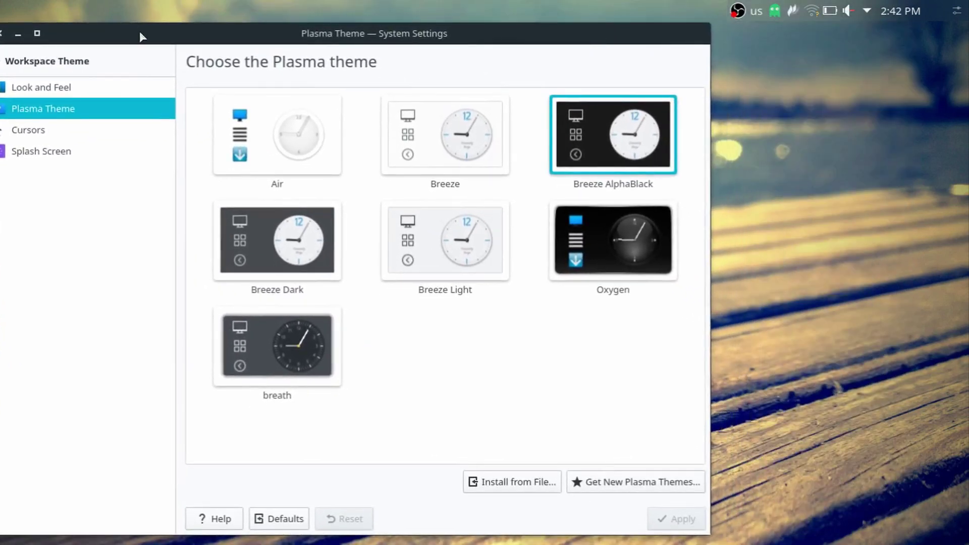
pyautogui.click(18, 34)
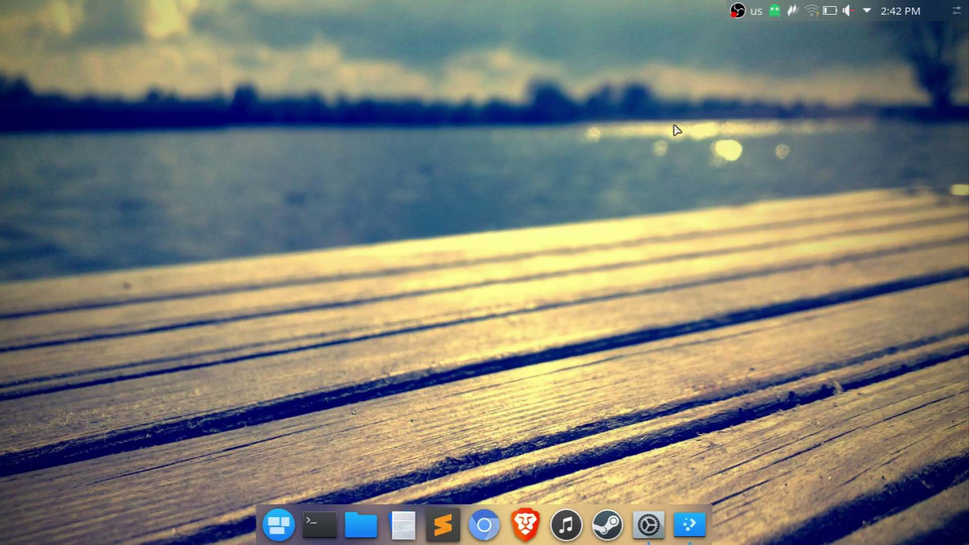
# Step: Review the color, opacity and taskbar options of the AlphaBlack Control widget, and close it
pyautogui.click(866, 8)
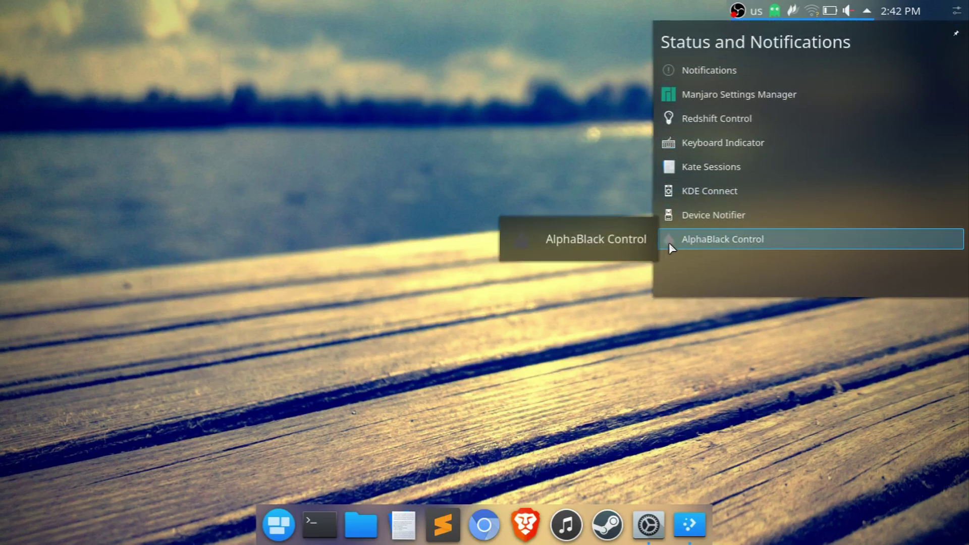
pyautogui.click(685, 239)
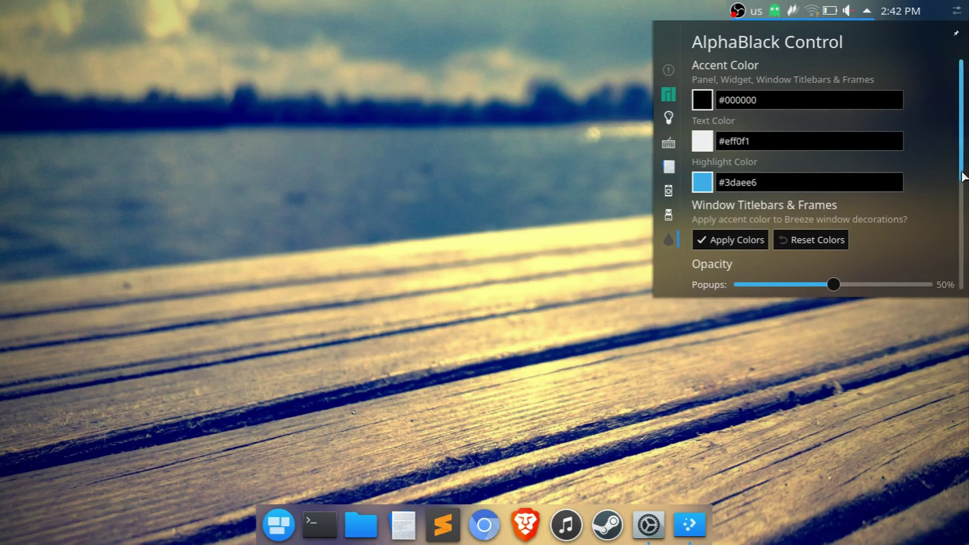
pyautogui.scroll(-1, 951, 198)
pyautogui.scroll(-2, 952, 198)
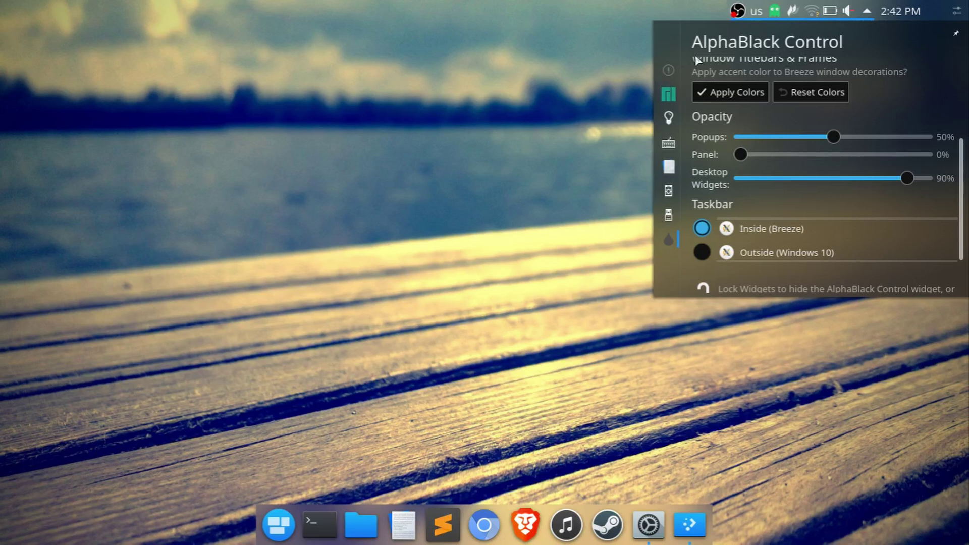
pyautogui.scroll(3, 698, 141)
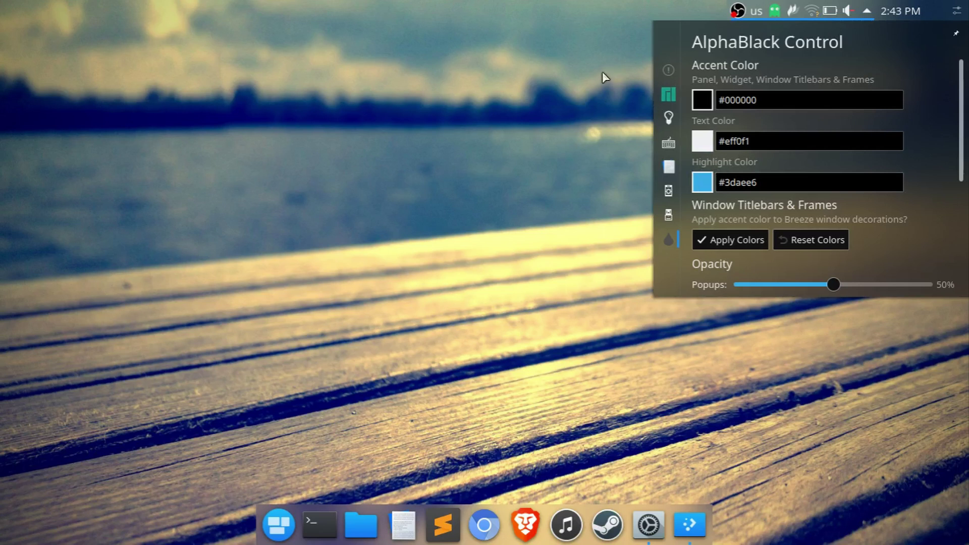
pyautogui.click(547, 92)
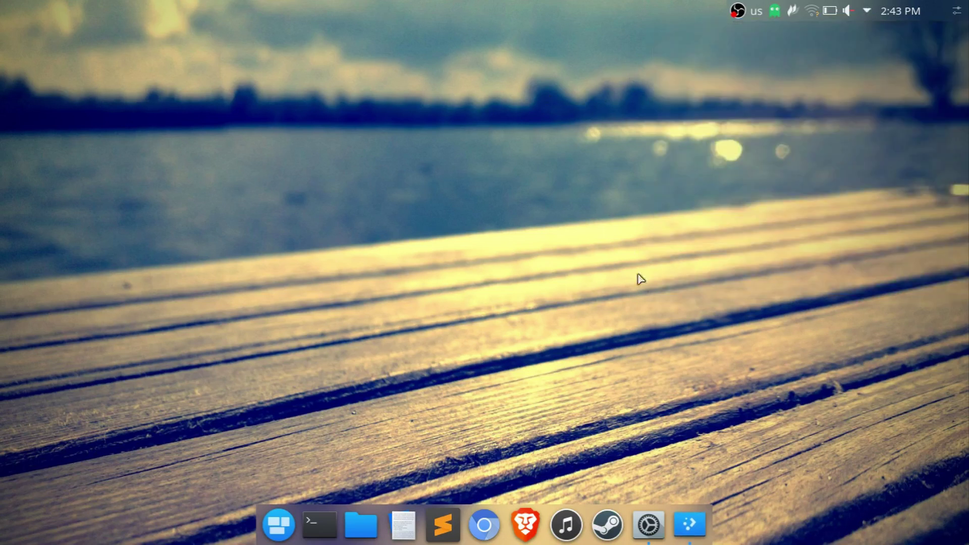
# Step: Restore the System Settings window and move it clear, with the Desktop Folder Settings window minimized
pyautogui.click(679, 526)
pyautogui.click(646, 524)
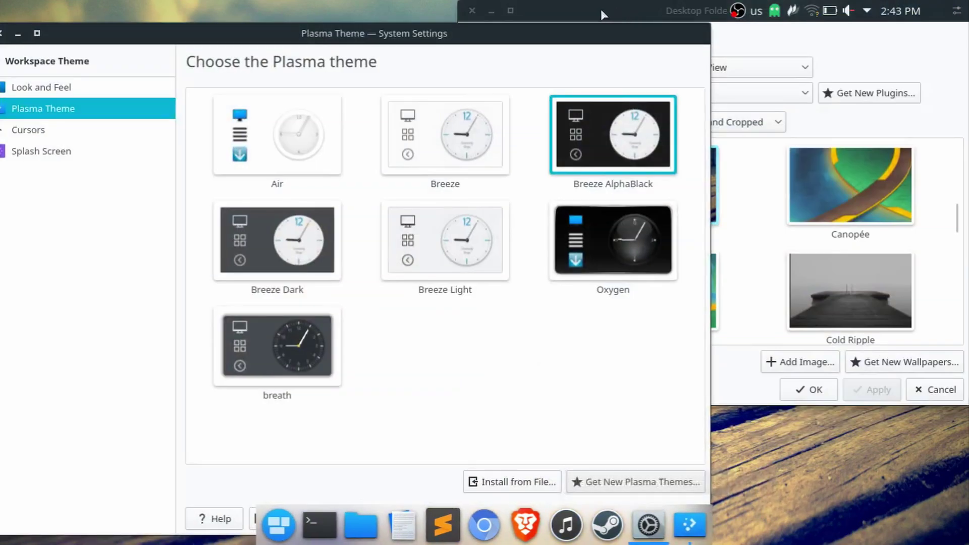
pyautogui.moveTo(600, 9); pyautogui.dragTo(536, 96)
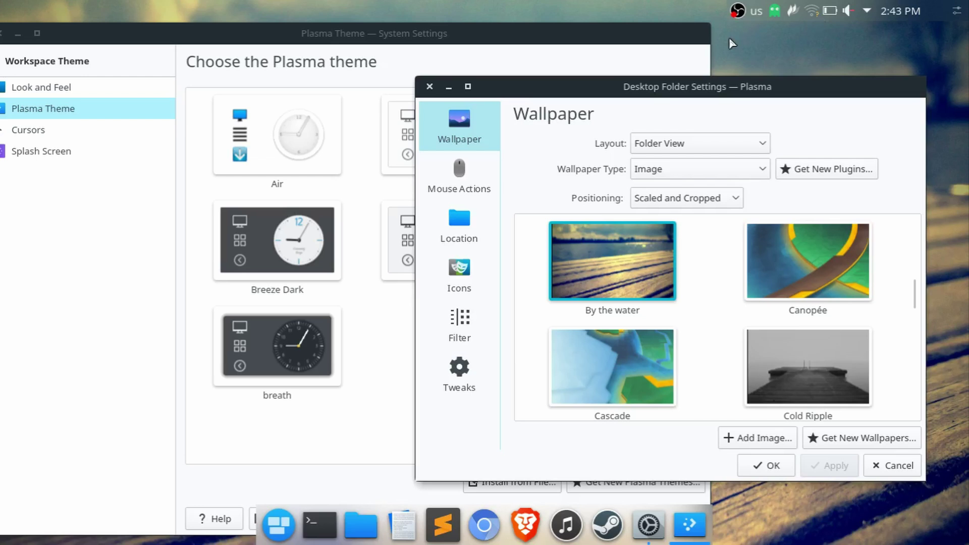
pyautogui.click(448, 89)
pyautogui.moveTo(328, 39); pyautogui.dragTo(362, 19)
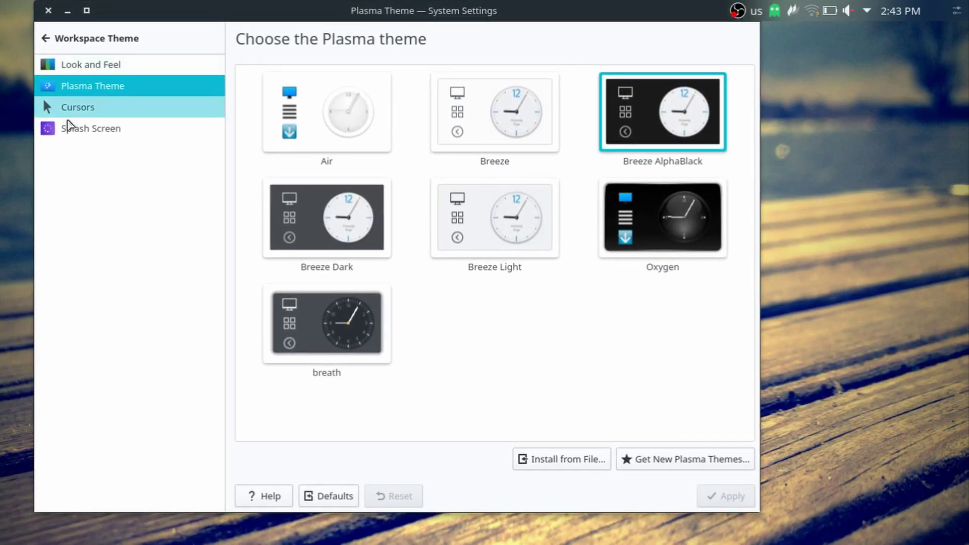
# Step: Apply the pixelfun3-eclipse cursor theme and switch back to pixelfun3
pyautogui.click(63, 108)
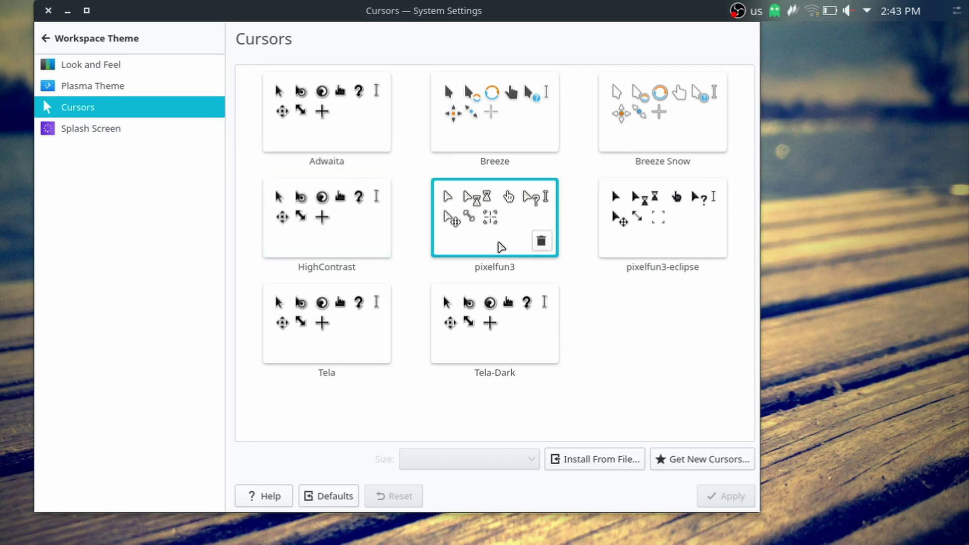
pyautogui.click(663, 222)
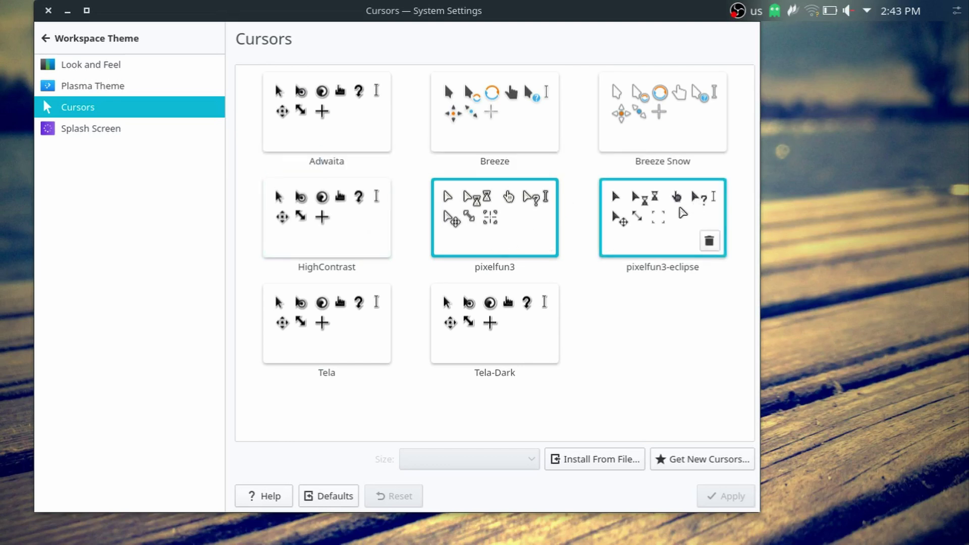
pyautogui.click(719, 499)
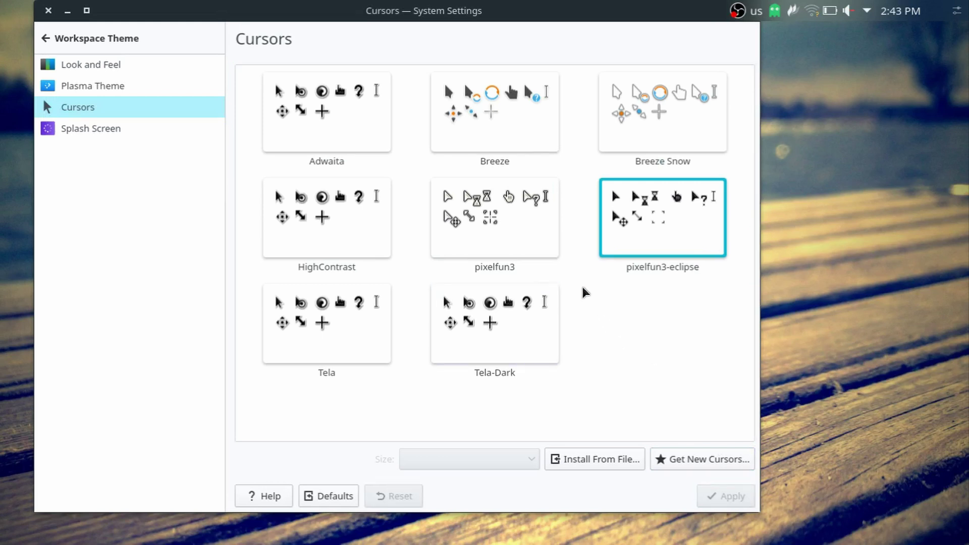
pyautogui.click(501, 237)
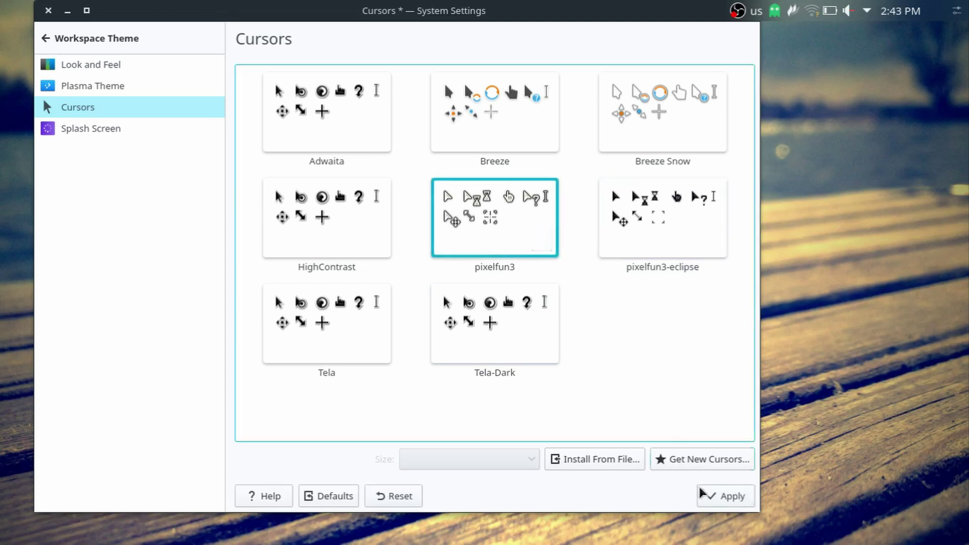
pyautogui.click(707, 492)
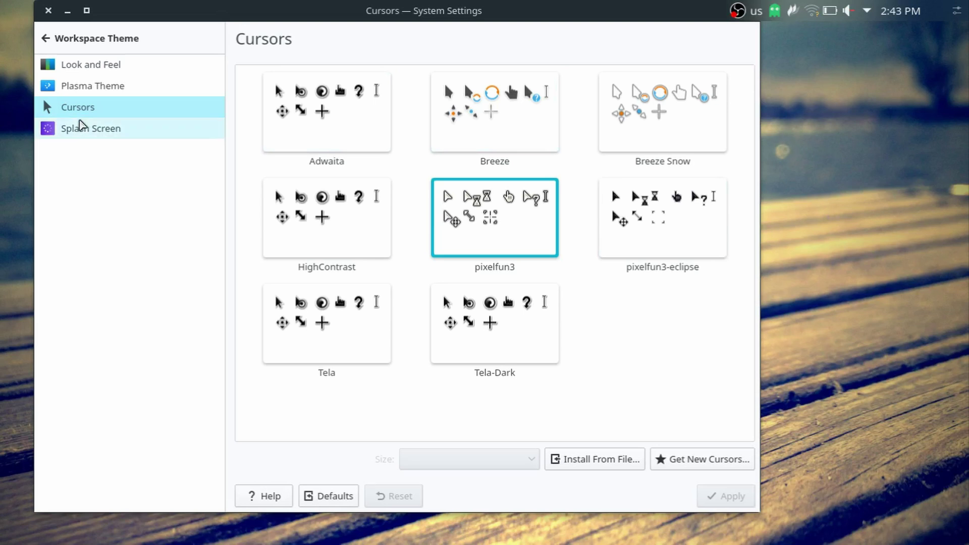
# Step: View the available splash screen themes and return to the main settings list
pyautogui.click(91, 129)
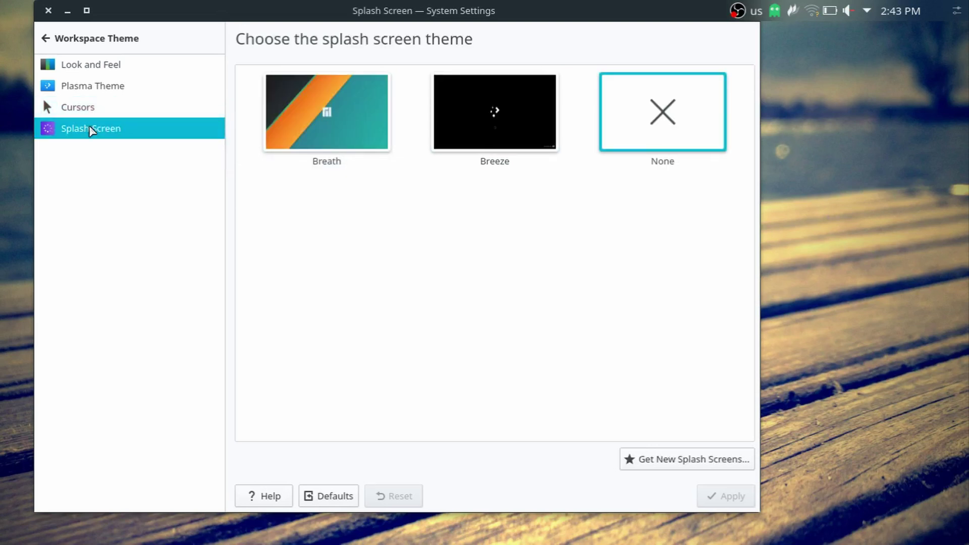
pyautogui.click(77, 37)
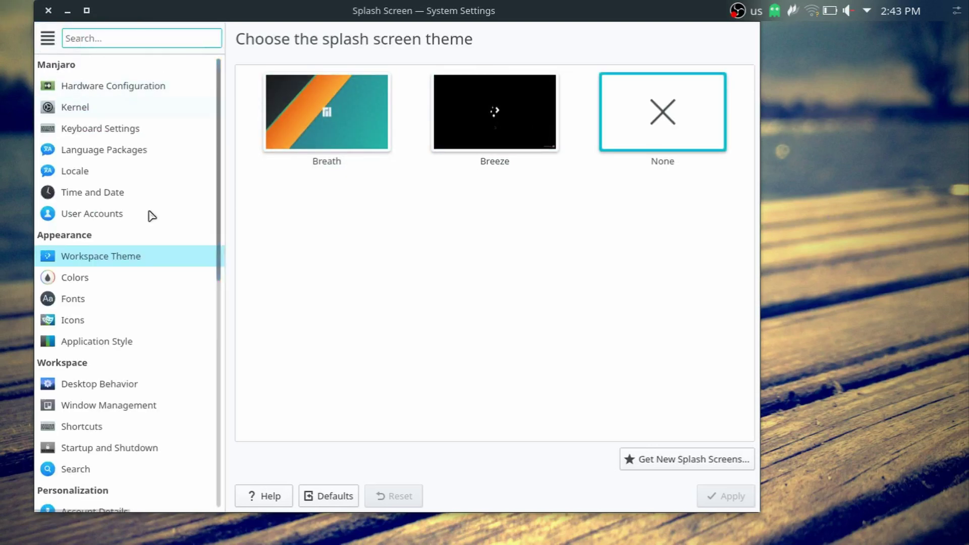
# Step: Apply the Adapta Nokto application color scheme
pyautogui.click(116, 276)
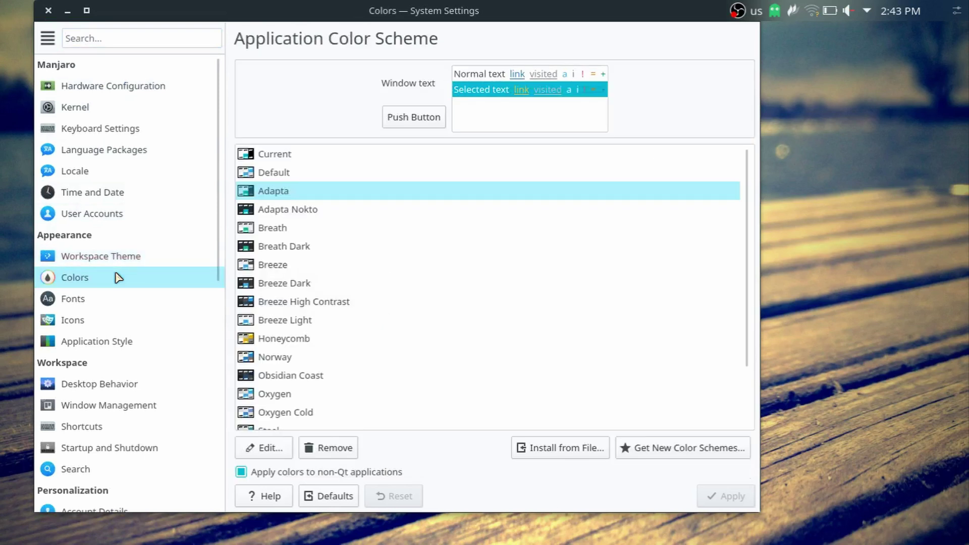
pyautogui.click(280, 198)
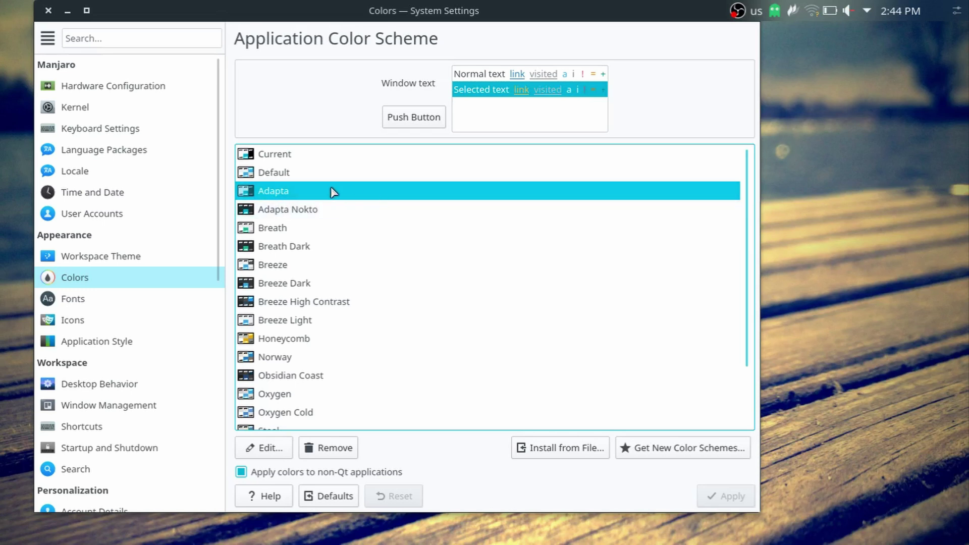
pyautogui.click(285, 213)
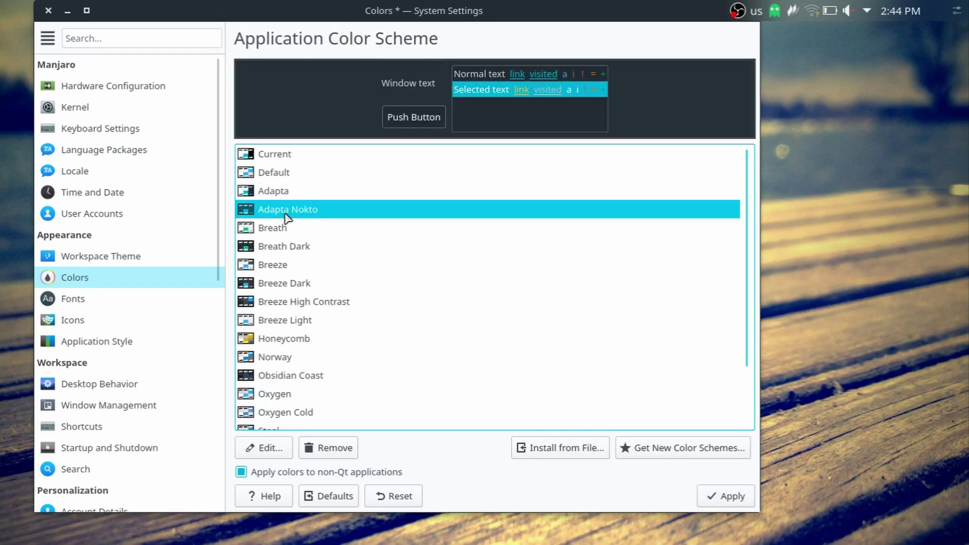
pyautogui.click(733, 496)
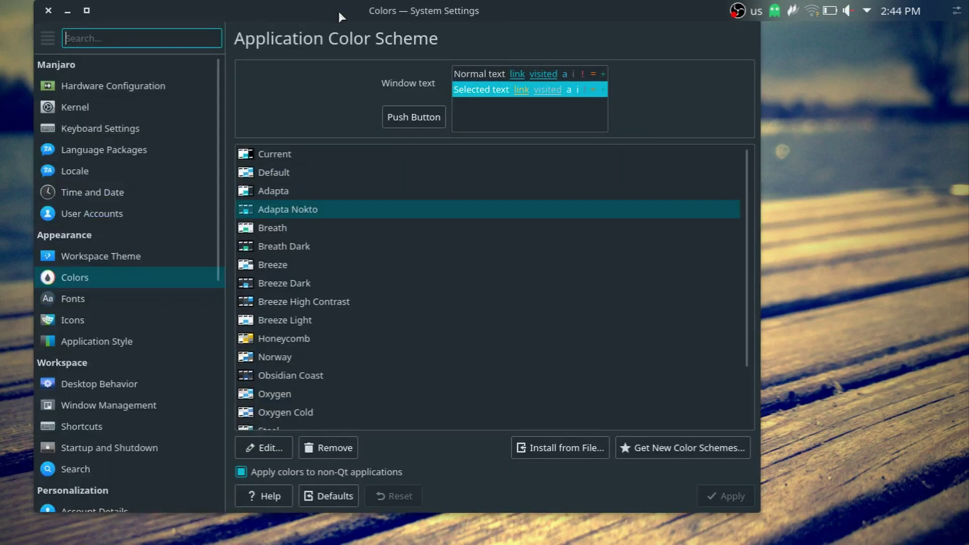
# Step: Apply the Adapta application color scheme and reposition the System Settings window
pyautogui.moveTo(339, 12); pyautogui.dragTo(453, 19)
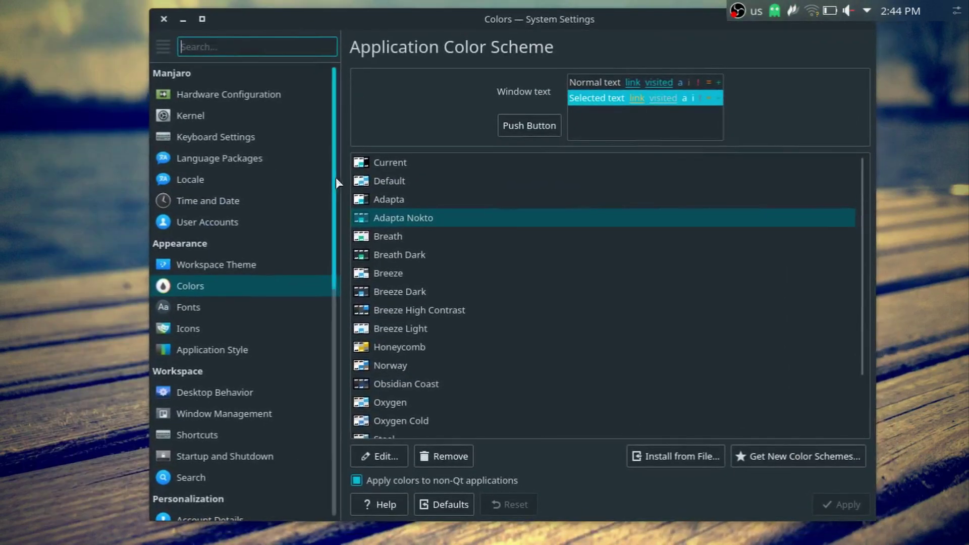
pyautogui.click(408, 198)
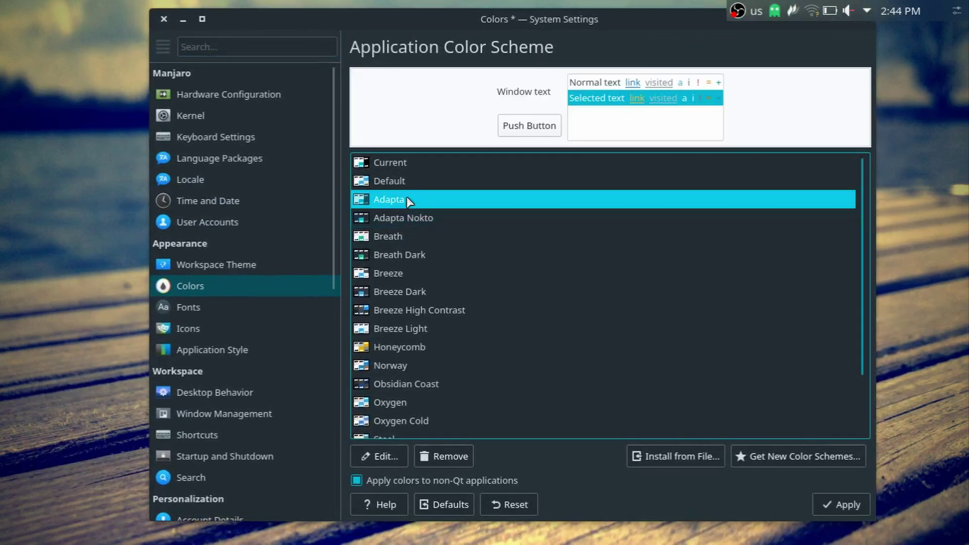
pyautogui.click(835, 513)
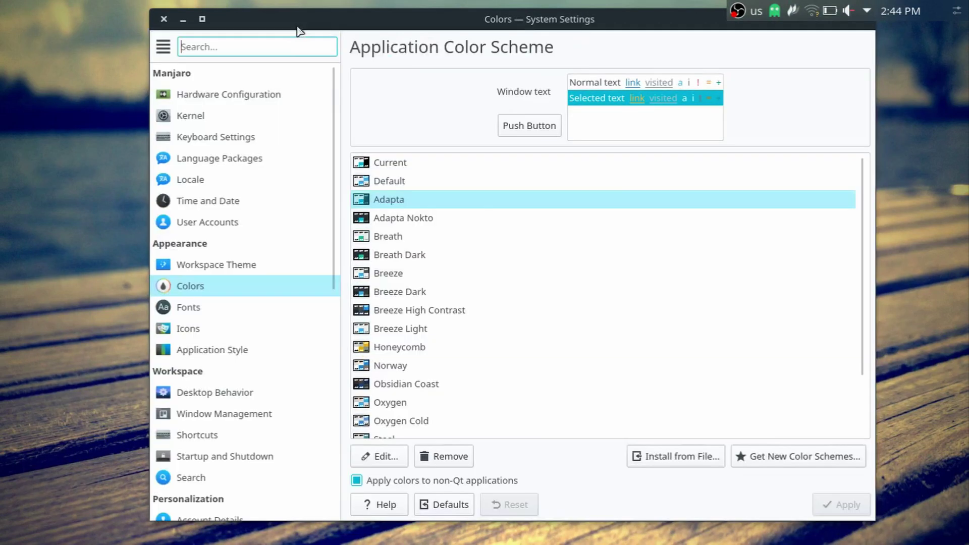
pyautogui.moveTo(301, 24); pyautogui.dragTo(268, 15)
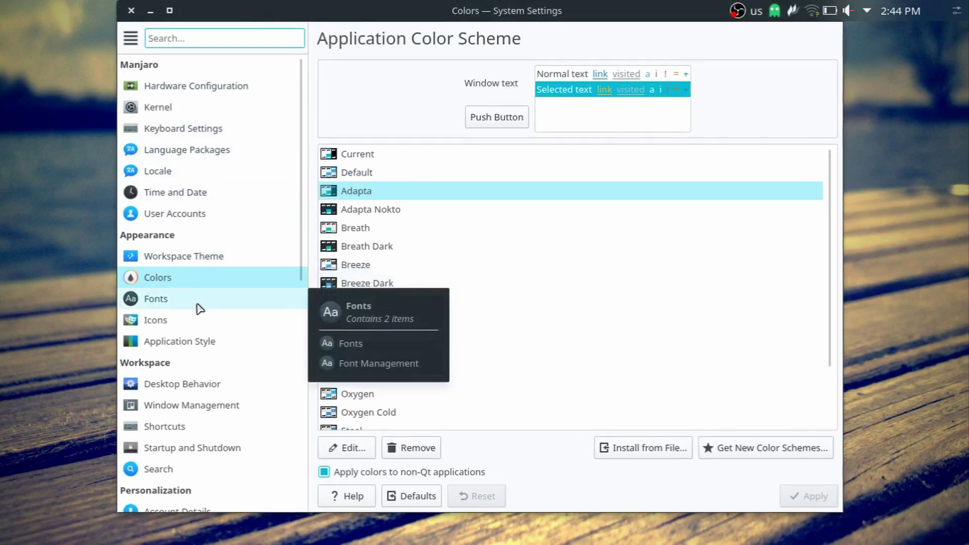
# Step: View the installed icon themes, open and close the downloader for new icon themes, and return to the main settings list
pyautogui.click(166, 321)
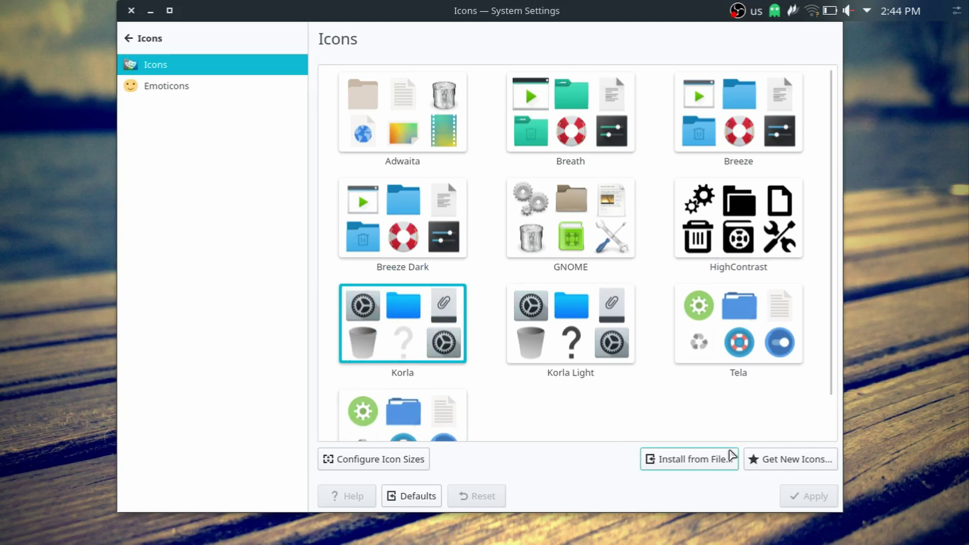
pyautogui.click(775, 461)
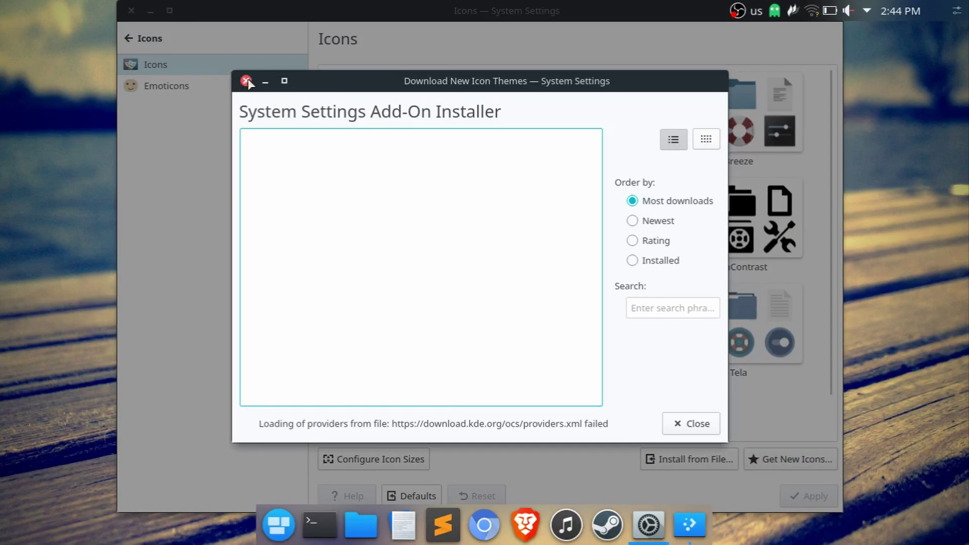
pyautogui.click(247, 81)
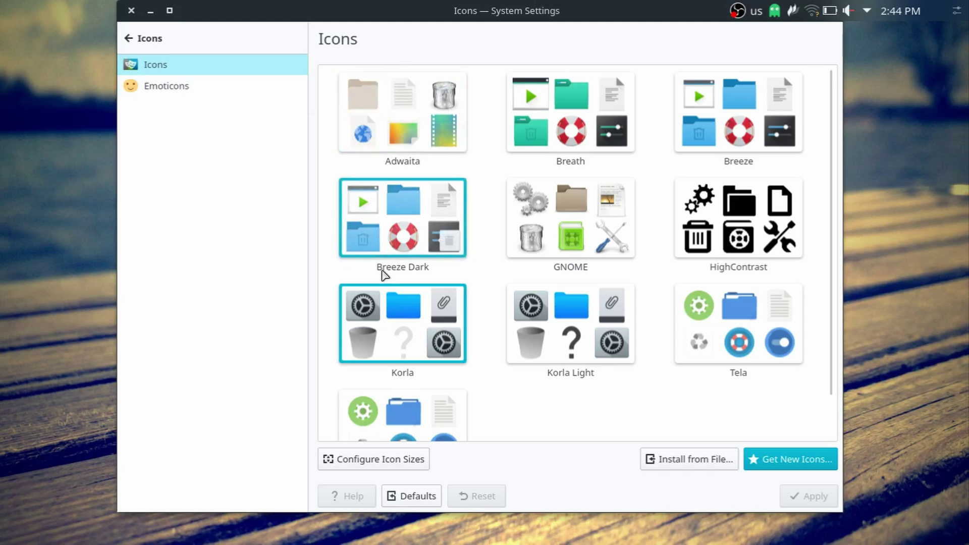
pyautogui.moveTo(380, 542)
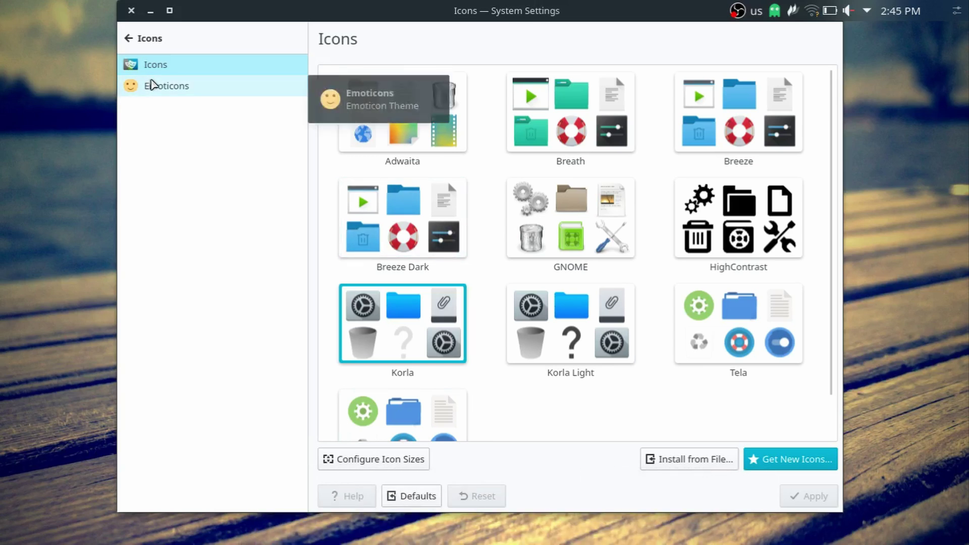
pyautogui.click(192, 44)
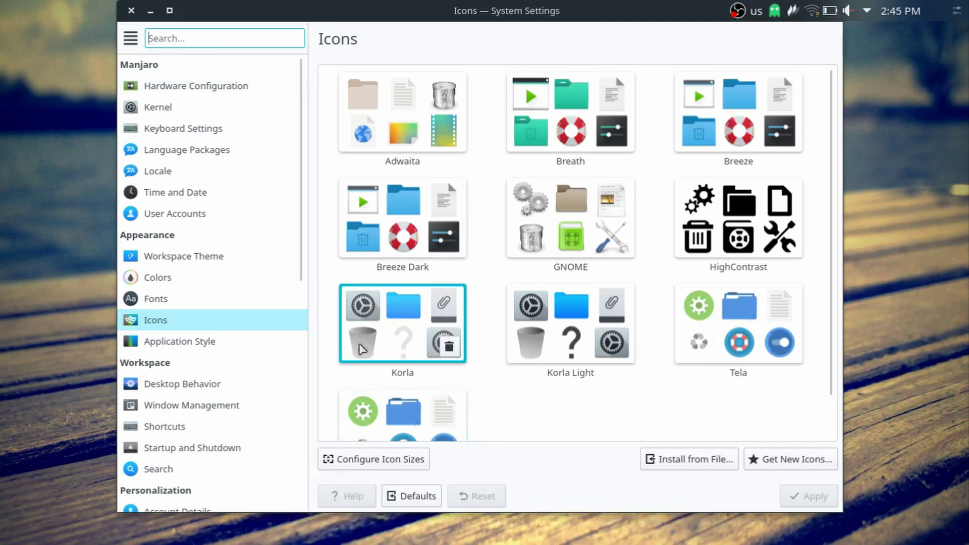
# Step: View the transparency options of the Breeze widget style and close its configuration without changes
pyautogui.click(203, 347)
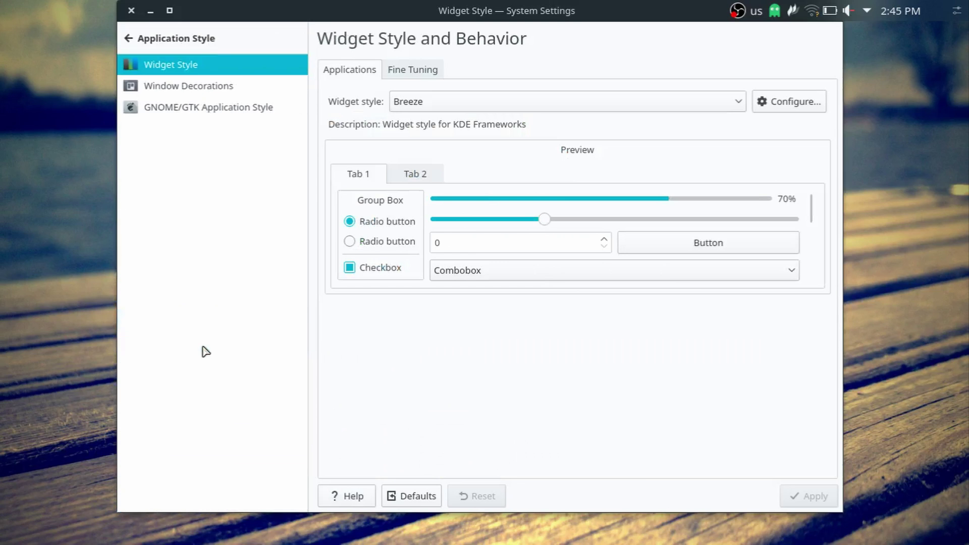
pyautogui.click(819, 102)
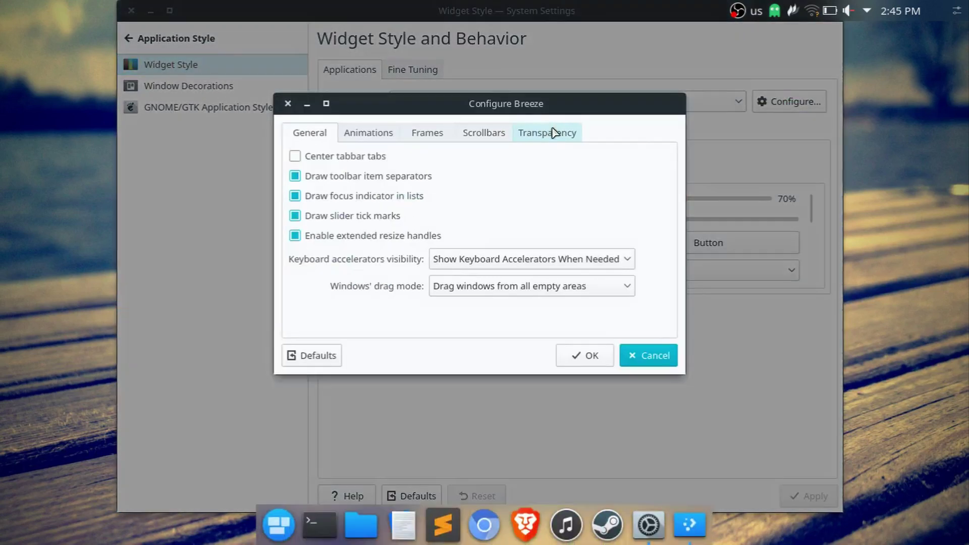
pyautogui.click(553, 132)
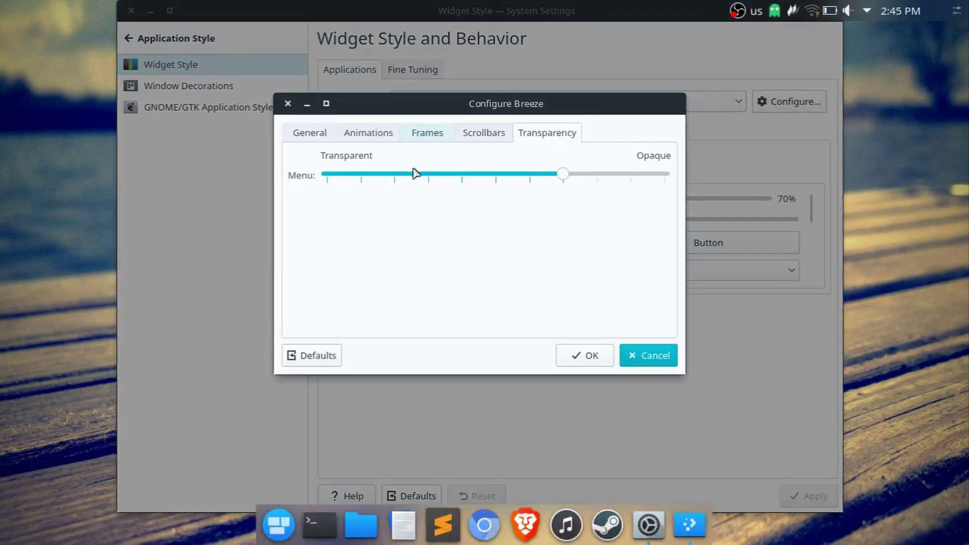
pyautogui.click(288, 105)
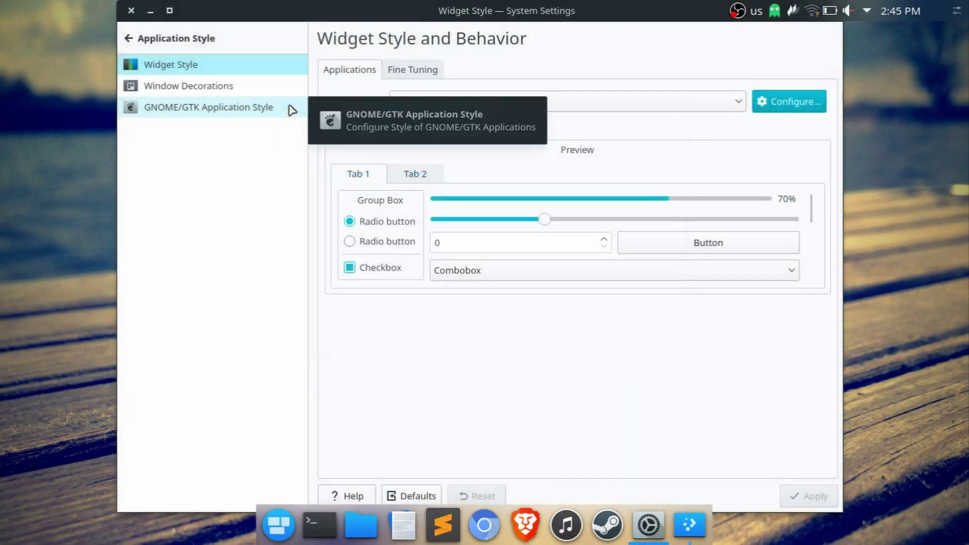
# Step: Open a Konsole terminal window, move it over System Settings to view its appearance, and close it
pyautogui.hotkey('ctrl', 'alt', 't')
pyautogui.moveTo(366, 1); pyautogui.dragTo(558, 179)
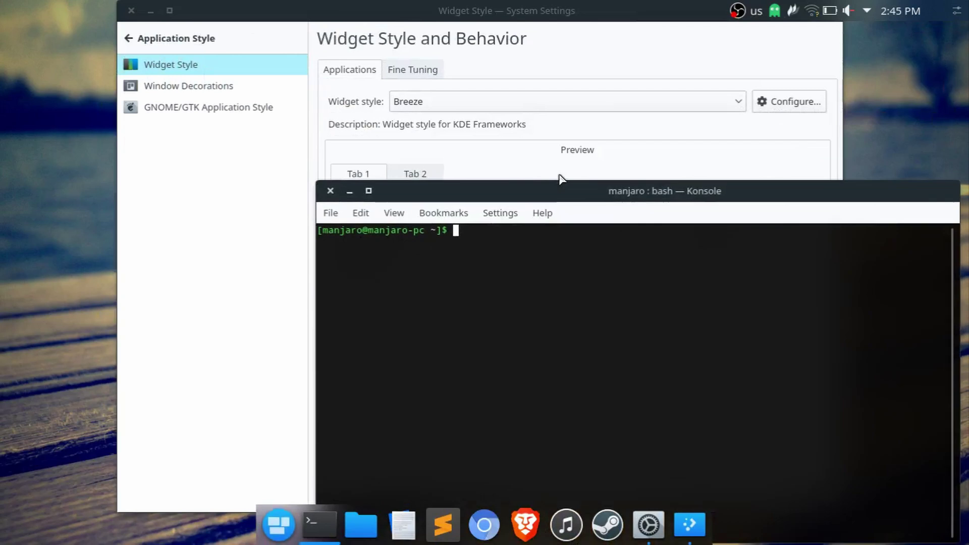
pyautogui.click(444, 123)
pyautogui.click(869, 307)
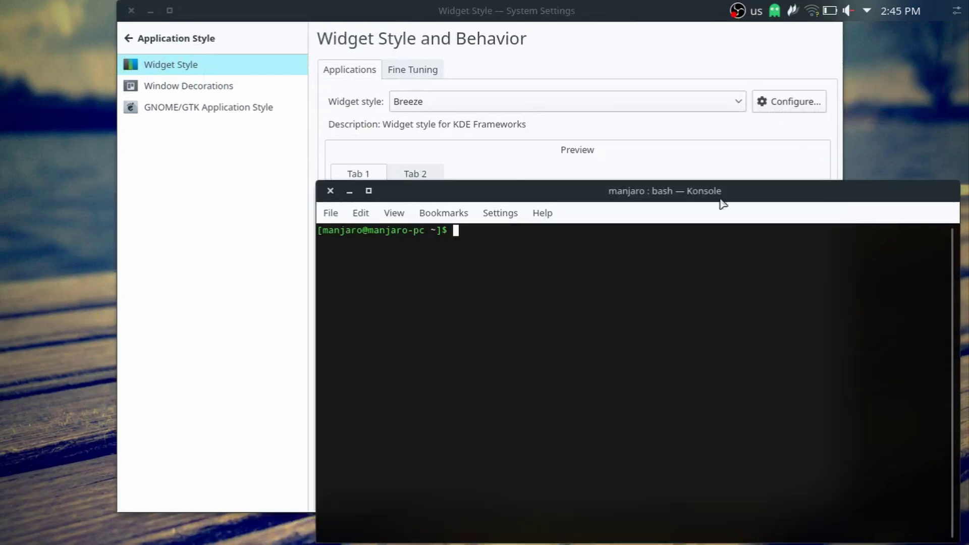
pyautogui.moveTo(420, 188); pyautogui.dragTo(411, 162)
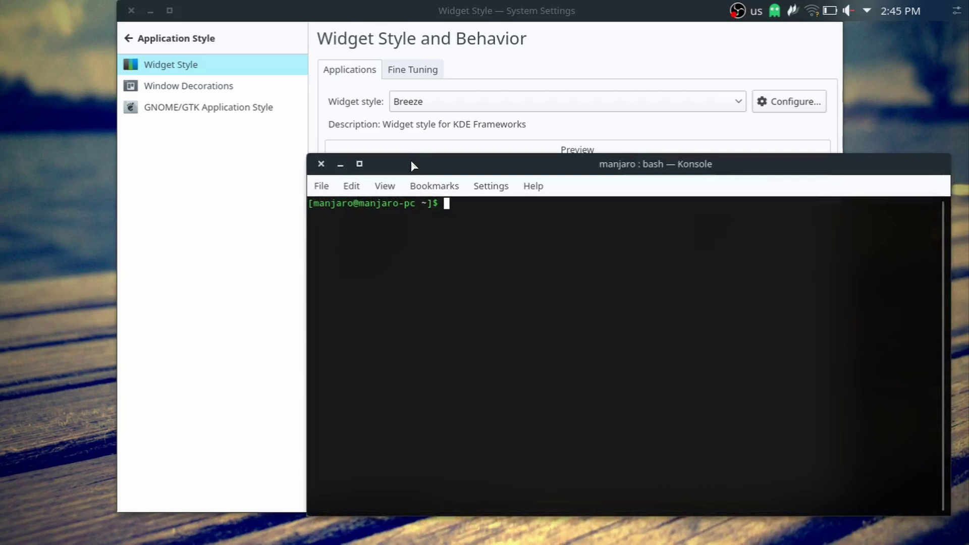
pyautogui.click(321, 165)
# Step: Select the Adapta theme in Window Decorations and view the titlebar button layout options
pyautogui.click(154, 86)
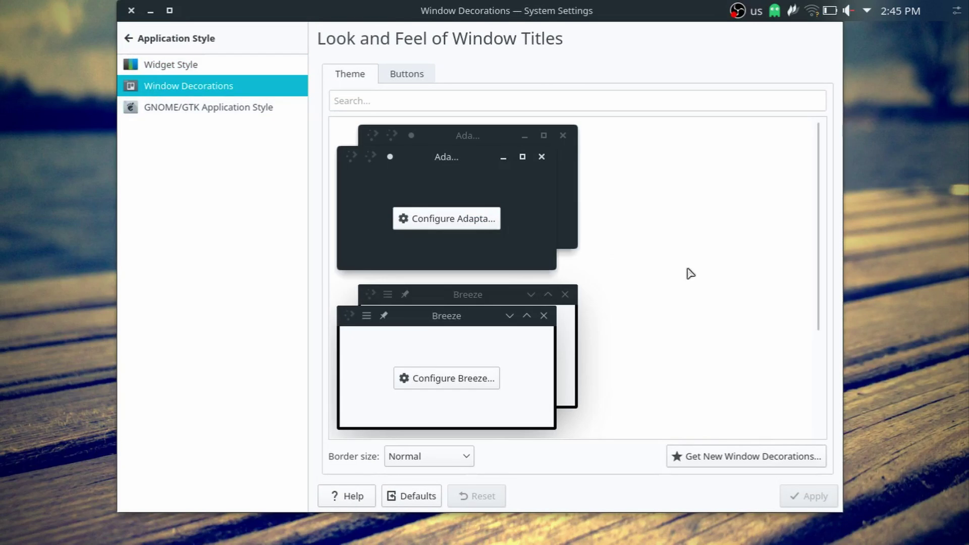
pyautogui.scroll(-3, 691, 273)
pyautogui.scroll(3, 691, 273)
pyautogui.click(519, 197)
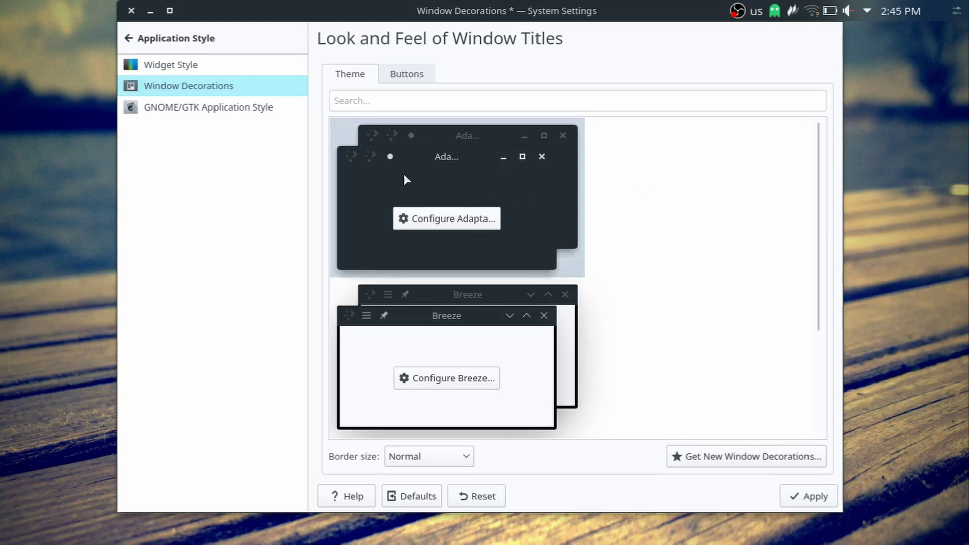
pyautogui.click(397, 75)
# Step: Maximize the System Settings window and preview all open windows in the window overview before returning to it
pyautogui.moveTo(327, 12); pyautogui.dragTo(347, 24)
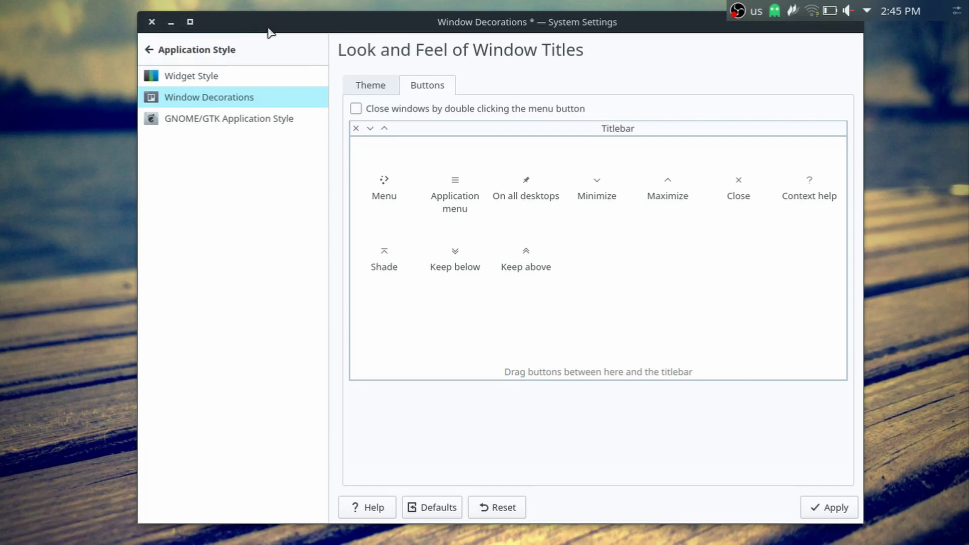
pyautogui.moveTo(268, 31); pyautogui.dragTo(264, 4)
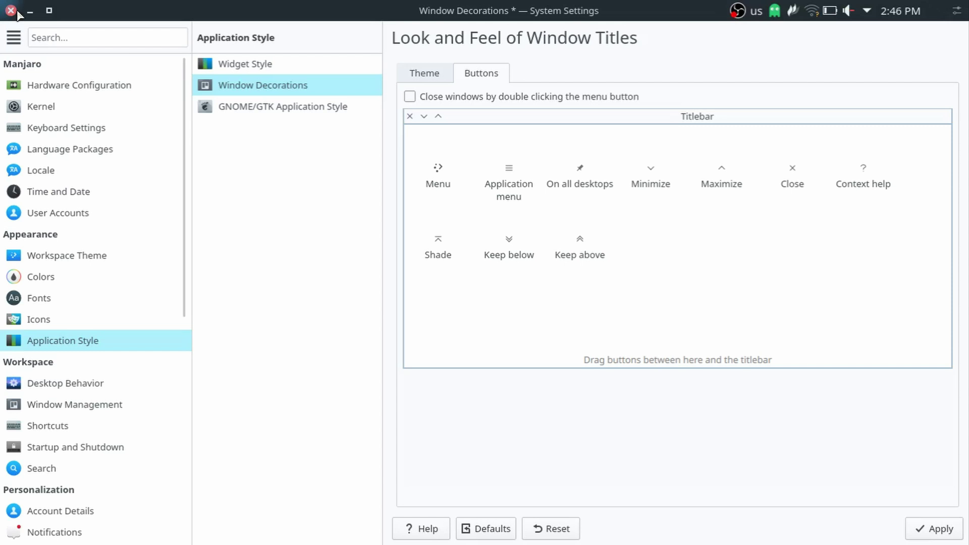
pyautogui.moveTo(0, 0)
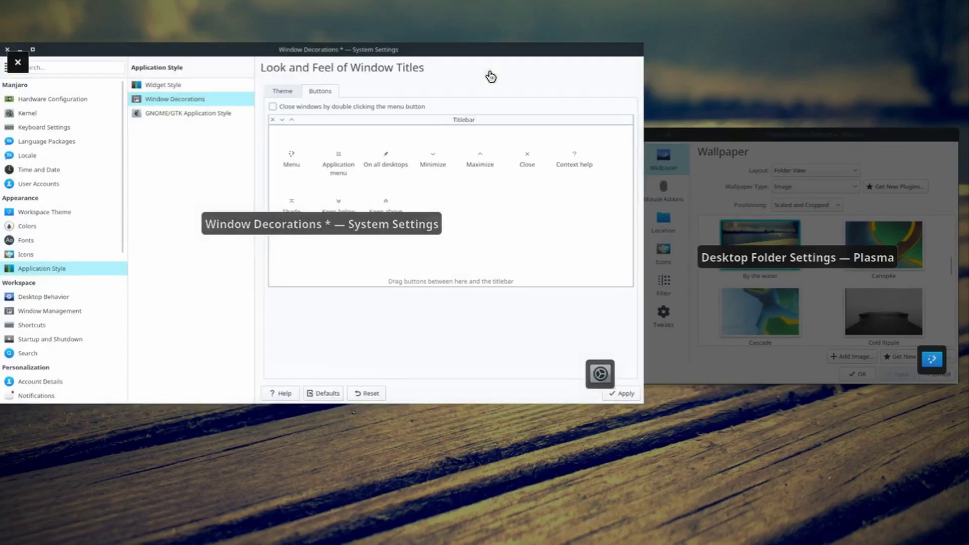
pyautogui.click(490, 76)
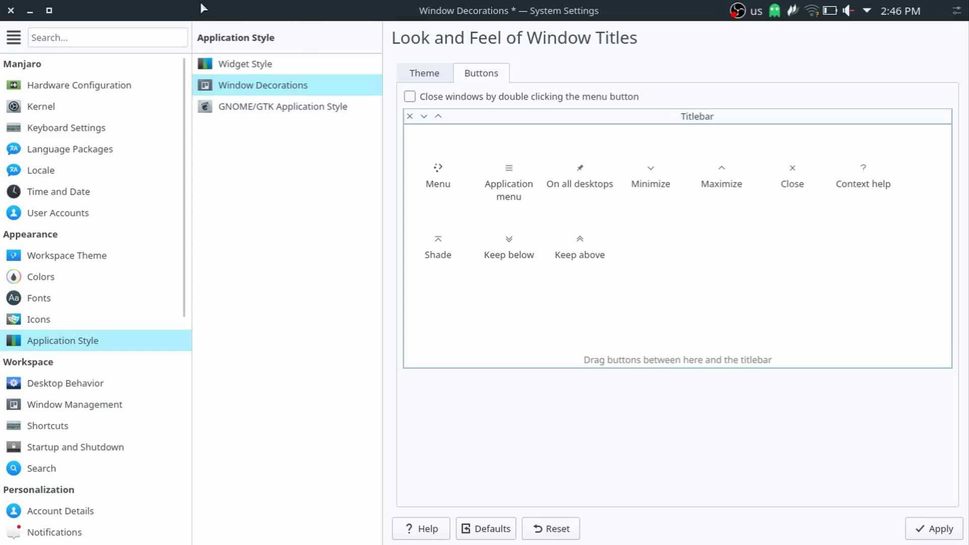
# Step: Restore the System Settings window and open the GNOME/GTK Application Style settings, discarding the pending window decoration changes
pyautogui.moveTo(286, 61); pyautogui.dragTo(253, 43)
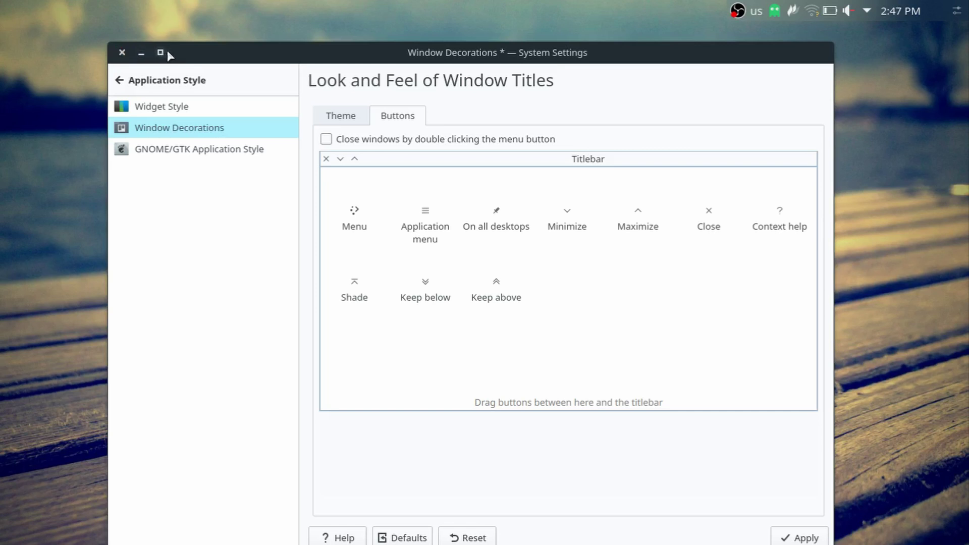
pyautogui.moveTo(228, 52); pyautogui.dragTo(240, 32)
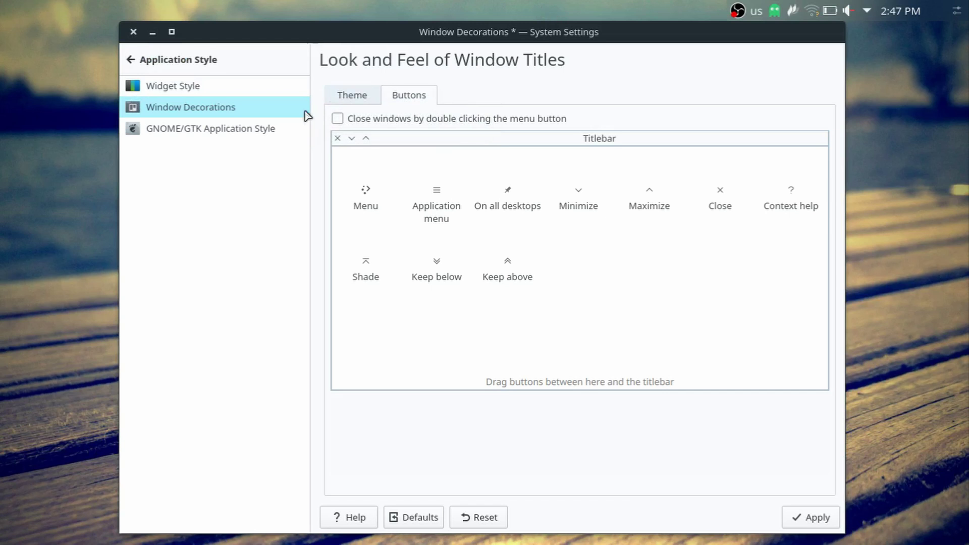
pyautogui.click(206, 135)
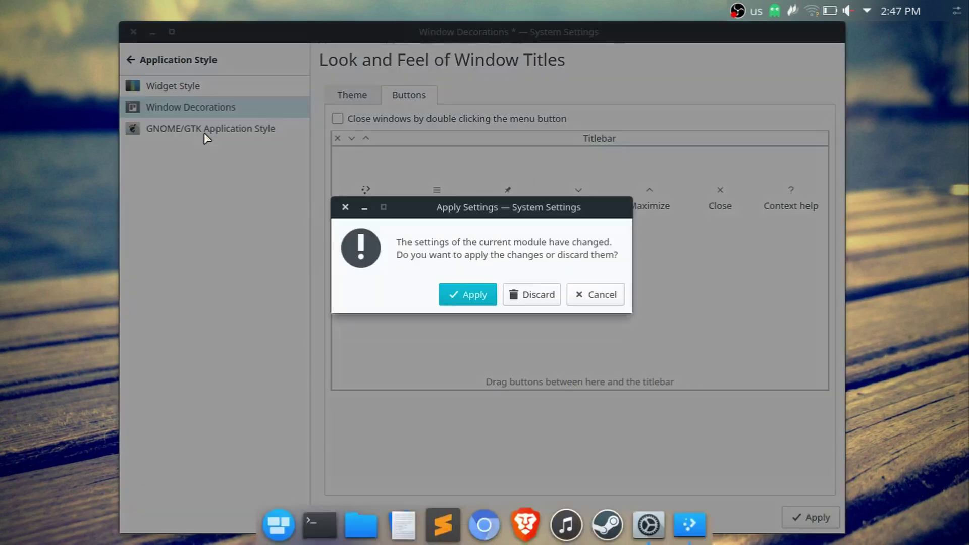
pyautogui.click(547, 298)
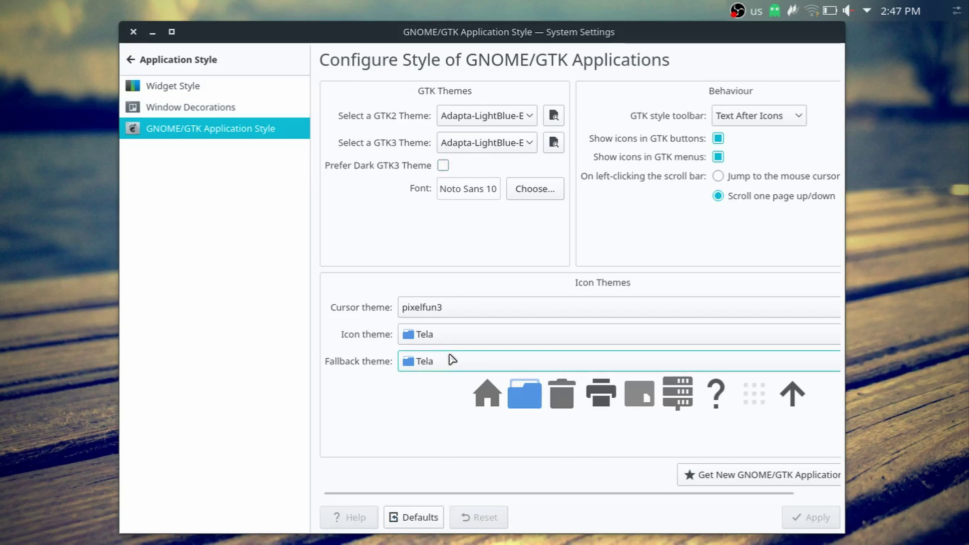
# Step: Set both the icon theme and fallback theme for GNOME/GTK applications to Korla and apply the changes
pyautogui.click(433, 337)
pyautogui.click(432, 468)
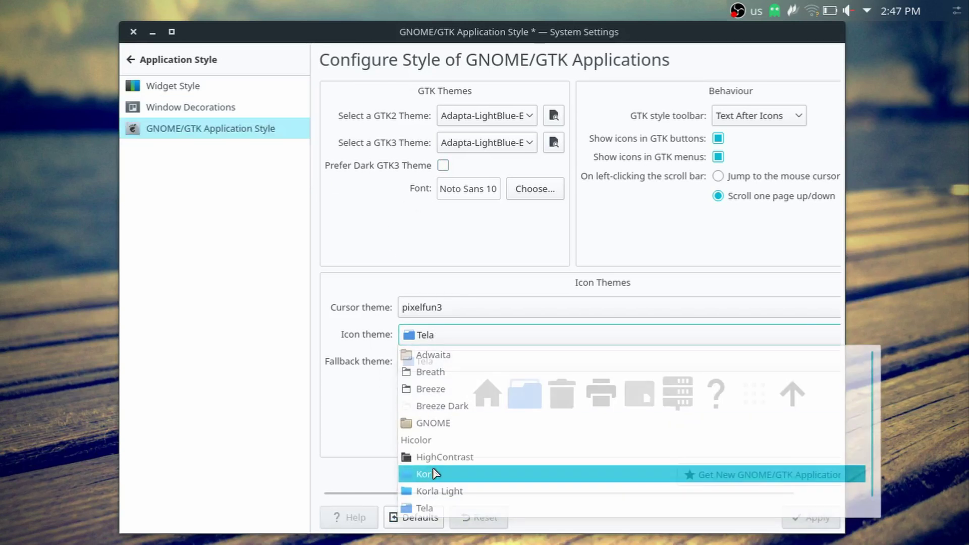
pyautogui.click(429, 362)
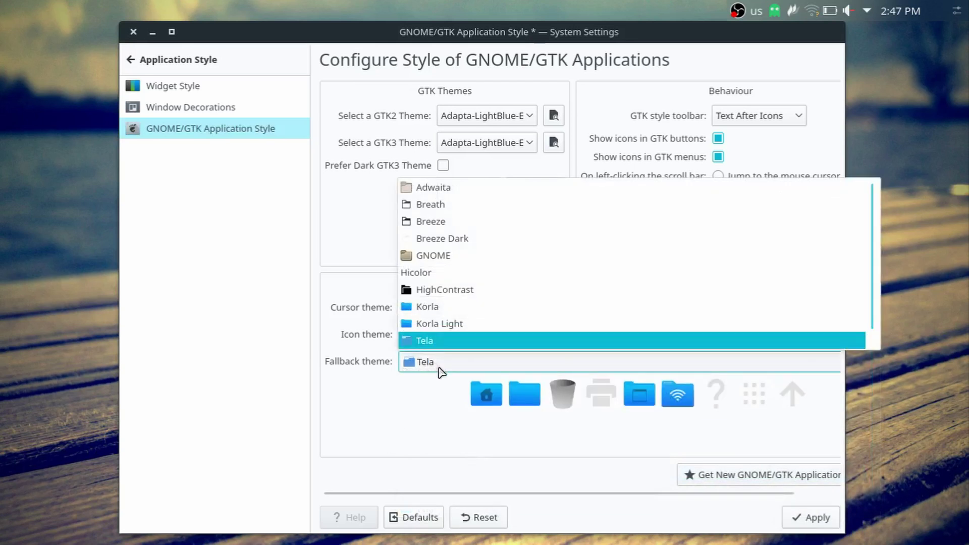
pyautogui.click(432, 305)
pyautogui.click(808, 519)
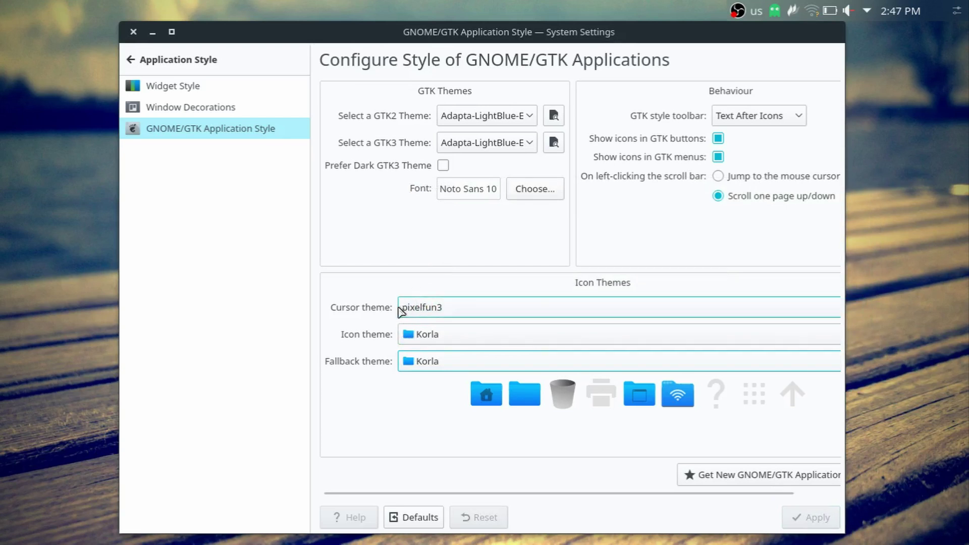
# Step: View the available GTK2 themes without changing the selection and return to the main settings list
pyautogui.click(471, 119)
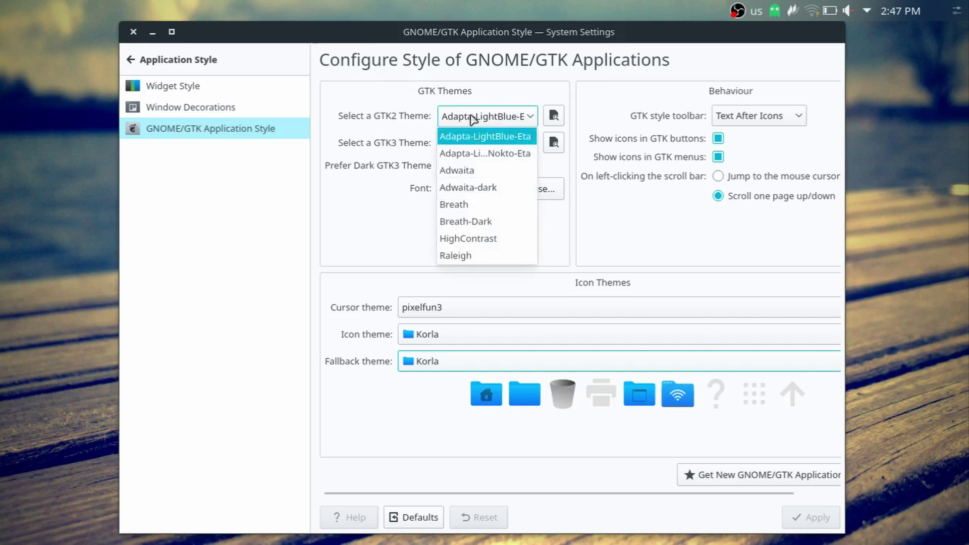
pyautogui.click(471, 119)
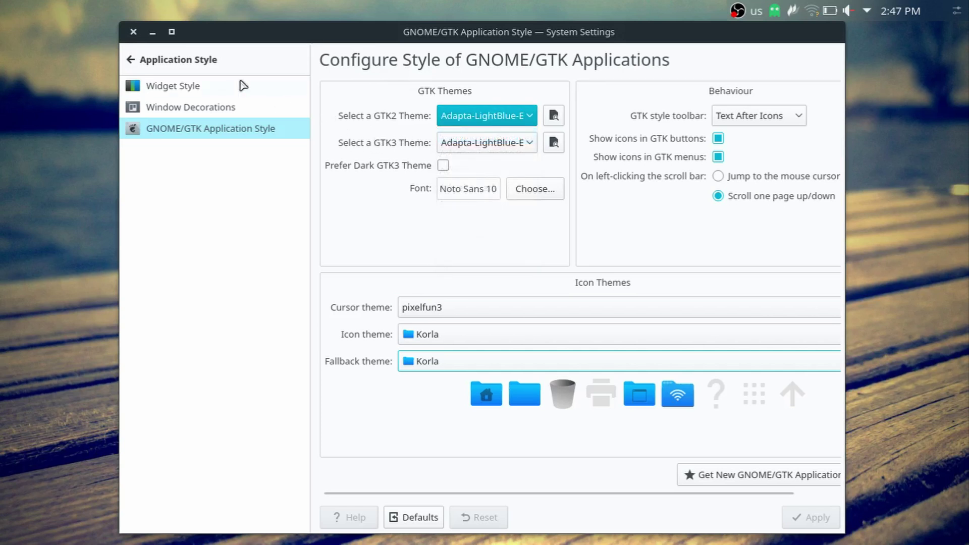
pyautogui.click(196, 65)
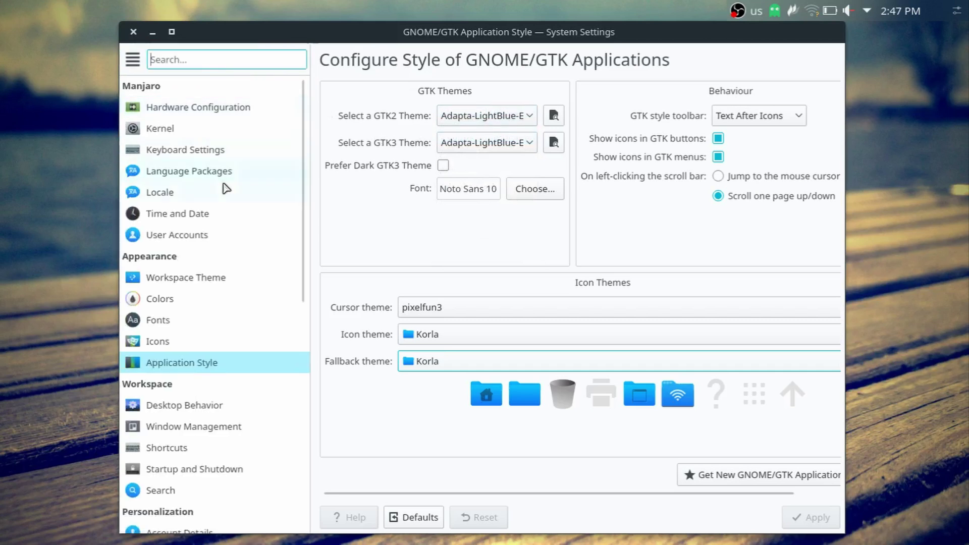
# Step: Look over the settings categories and open the Desktop Effects page of Desktop Behavior
pyautogui.scroll(-10, 225, 188)
pyautogui.scroll(10, 226, 188)
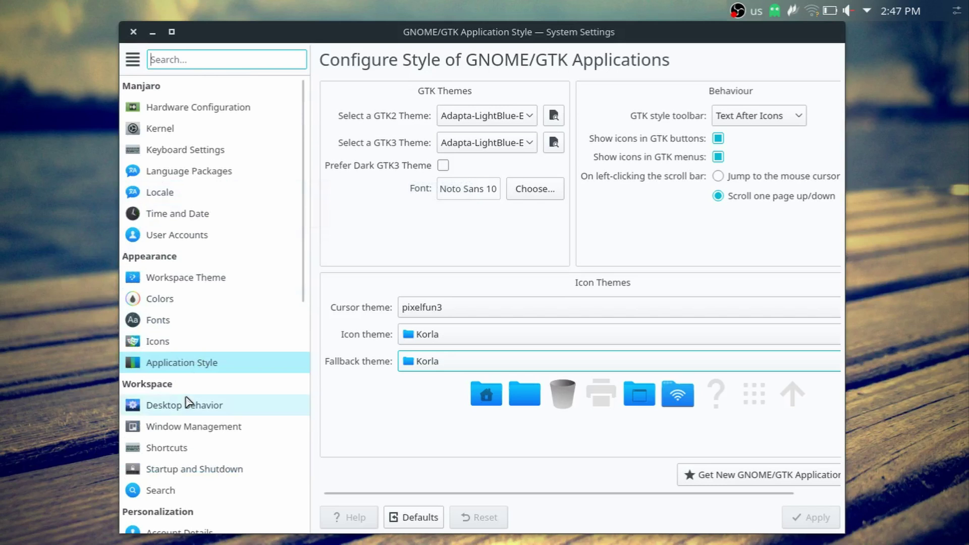
pyautogui.click(187, 402)
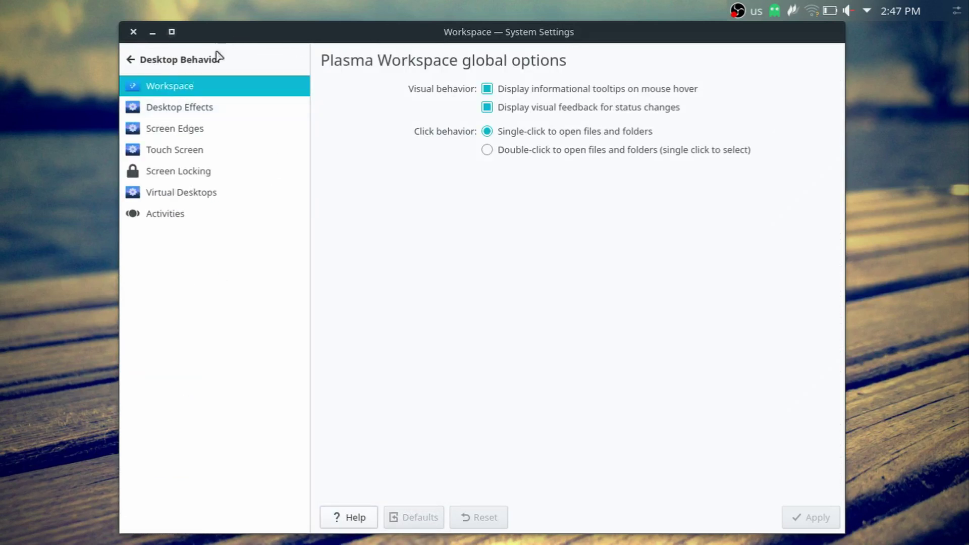
pyautogui.click(179, 107)
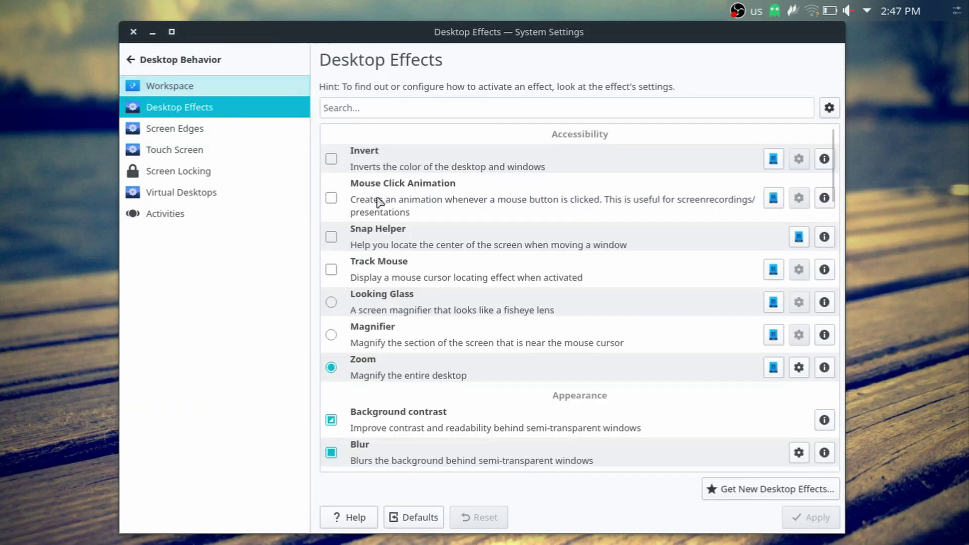
# Step: View the Blur effect's strength settings and close them without changes
pyautogui.click(797, 454)
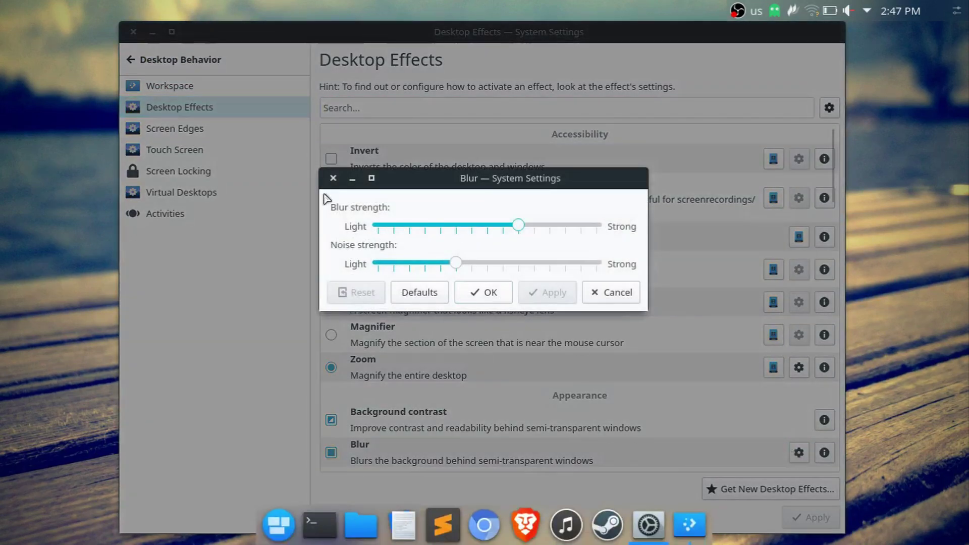
pyautogui.click(333, 177)
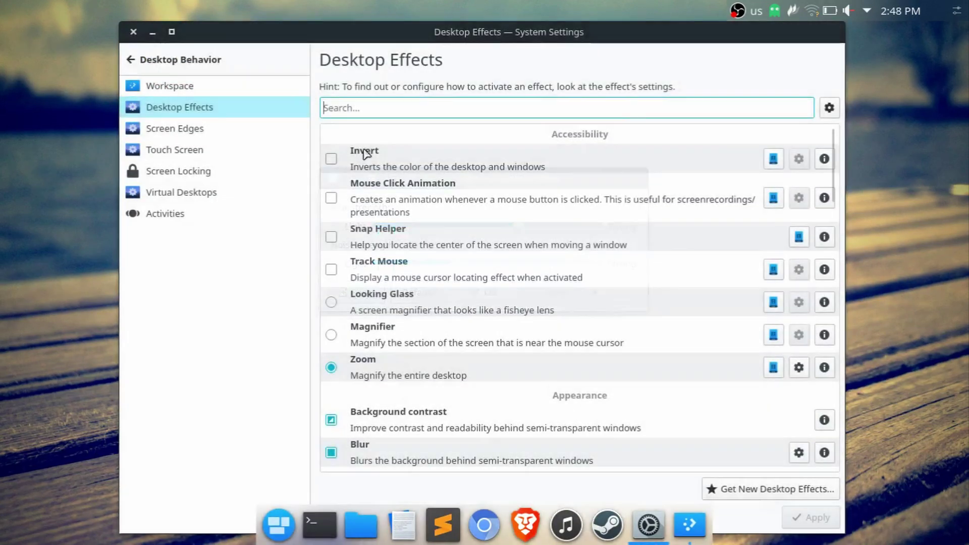
# Step: Search the desktop effects for "translu", enable the Translucency effect and apply it
pyautogui.write('tran')
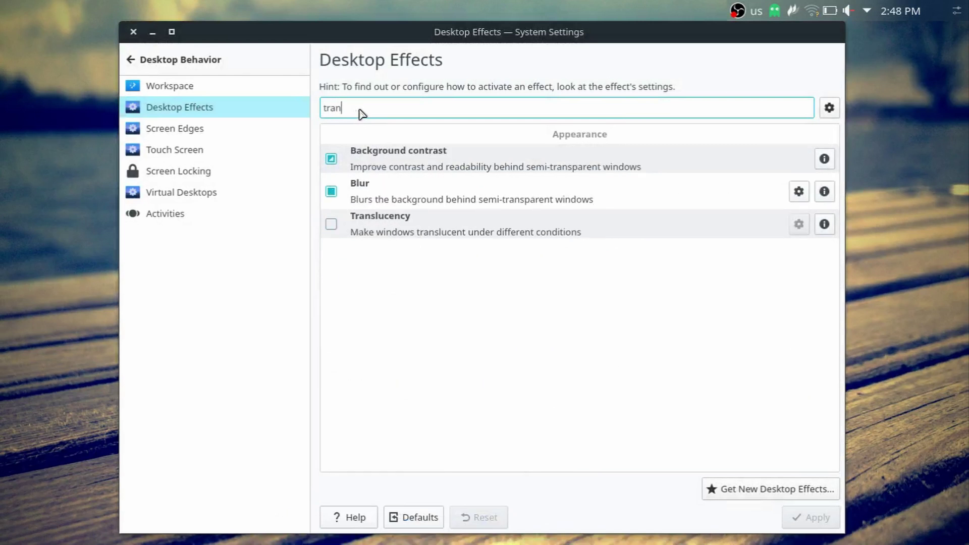
pyautogui.write('slu')
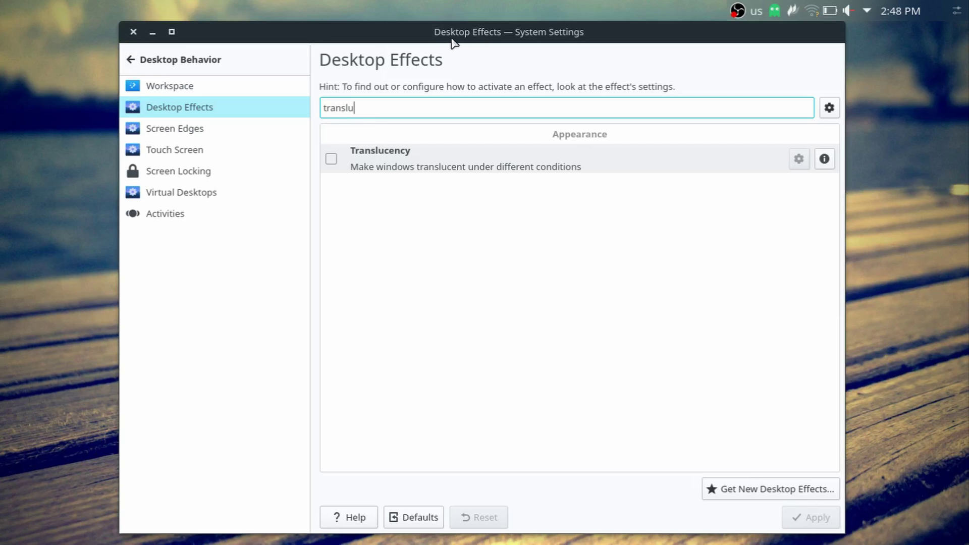
pyautogui.moveTo(453, 37)
pyautogui.mouseDown()
pyautogui.moveTo(415, 39)
pyautogui.moveTo(442, 47)
pyautogui.mouseUp()
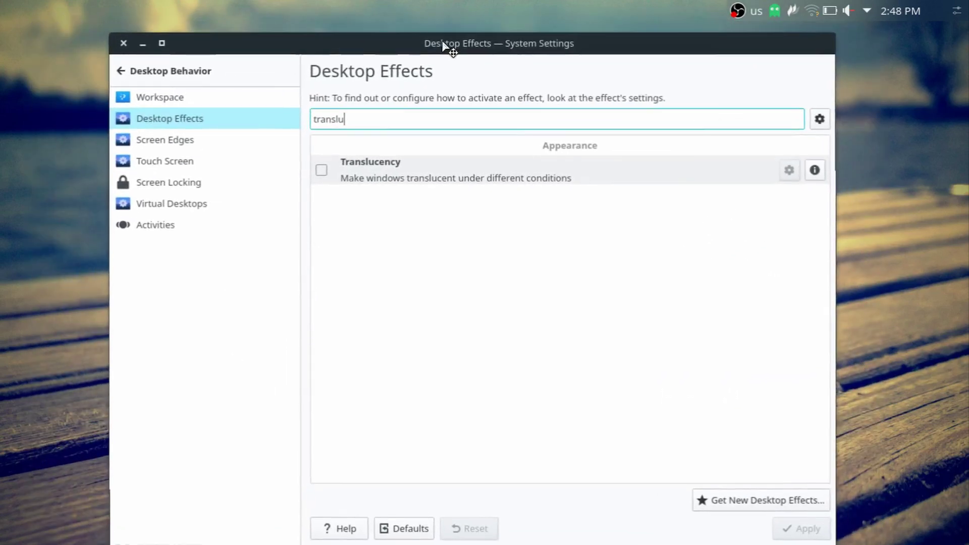
pyautogui.click(322, 170)
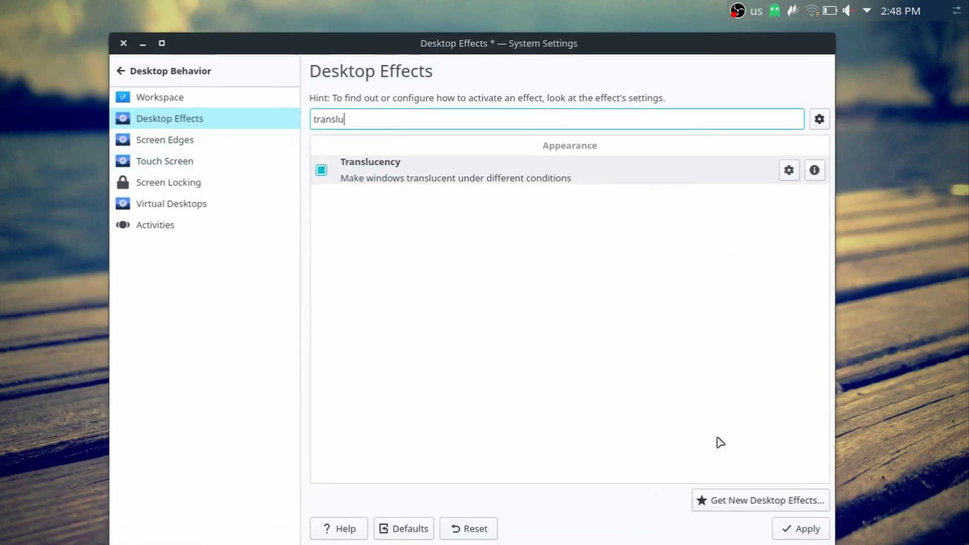
pyautogui.click(790, 527)
# Step: Try the Translucency effect by moving the window, and disable the effect again with the change applied
pyautogui.moveTo(424, 38)
pyautogui.mouseDown()
pyautogui.moveTo(470, 41)
pyautogui.moveTo(378, 10)
pyautogui.moveTo(397, 30)
pyautogui.moveTo(421, 30)
pyautogui.moveTo(411, 26)
pyautogui.mouseUp()
pyautogui.click(312, 159)
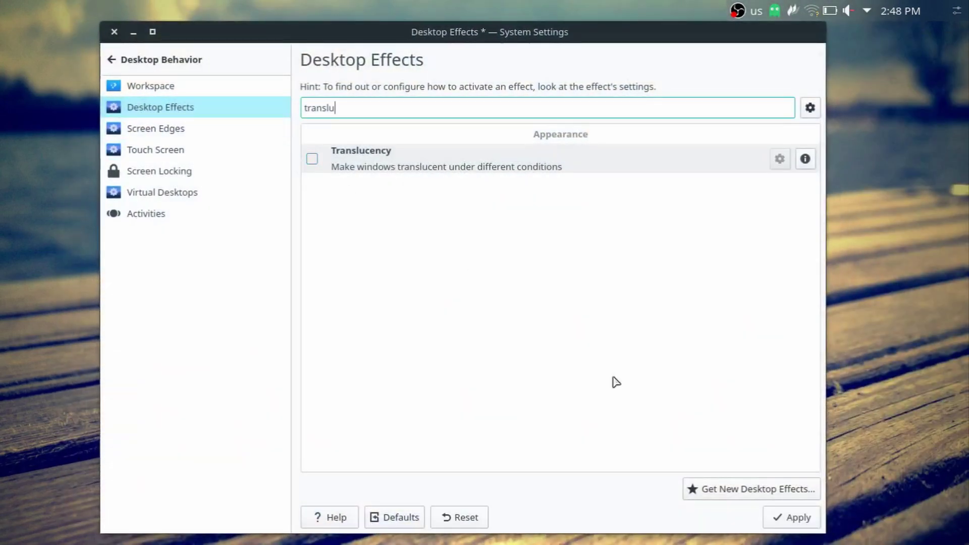
pyautogui.click(791, 517)
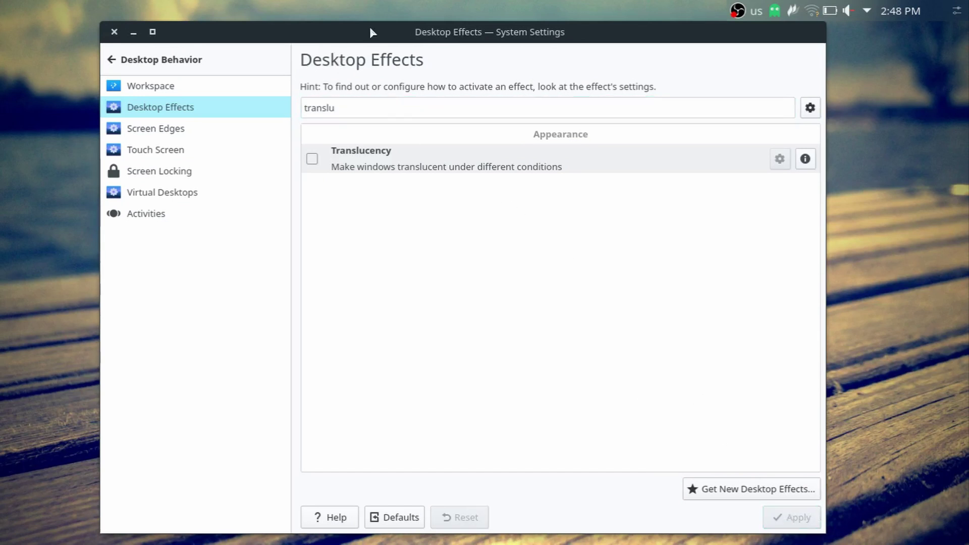
# Step: Look up the Wobbly Windows effect by searching for "wobbly", move the window to preview it, and close System Settings
pyautogui.moveTo(371, 28); pyautogui.dragTo(442, 32)
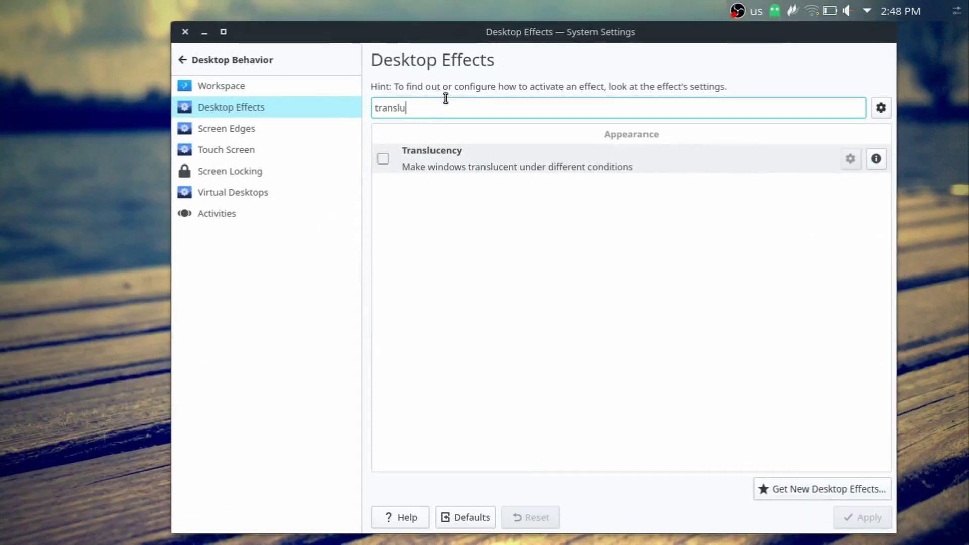
pyautogui.hotkey('ctrl', 'a')
pyautogui.write('wobbl')
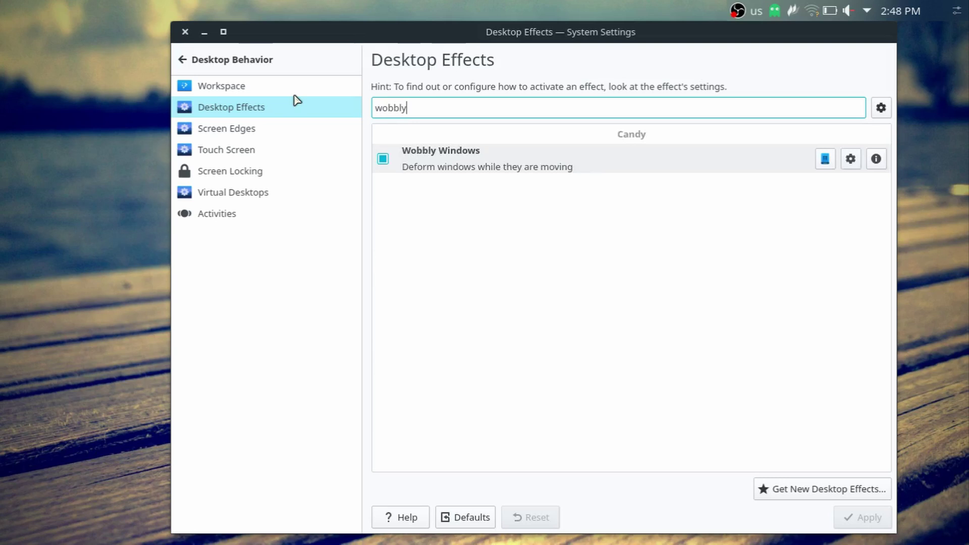
pyautogui.moveTo(362, 44); pyautogui.dragTo(349, 26)
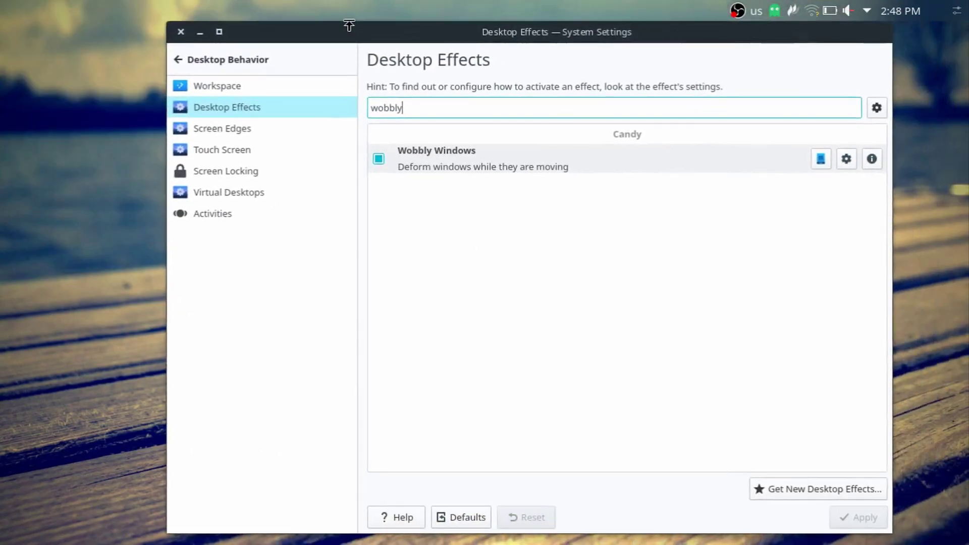
pyautogui.click(180, 32)
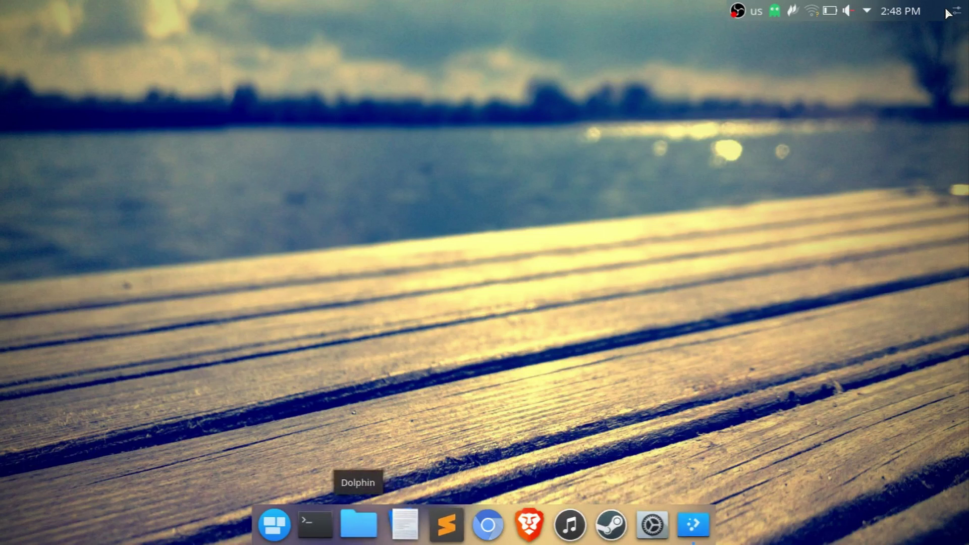
# Step: Open the Latte dock's settings, view its Behavior and Appearance options, and close them without changes
pyautogui.rightClick(359, 524)
pyautogui.press('Up')
pyautogui.press('Return')
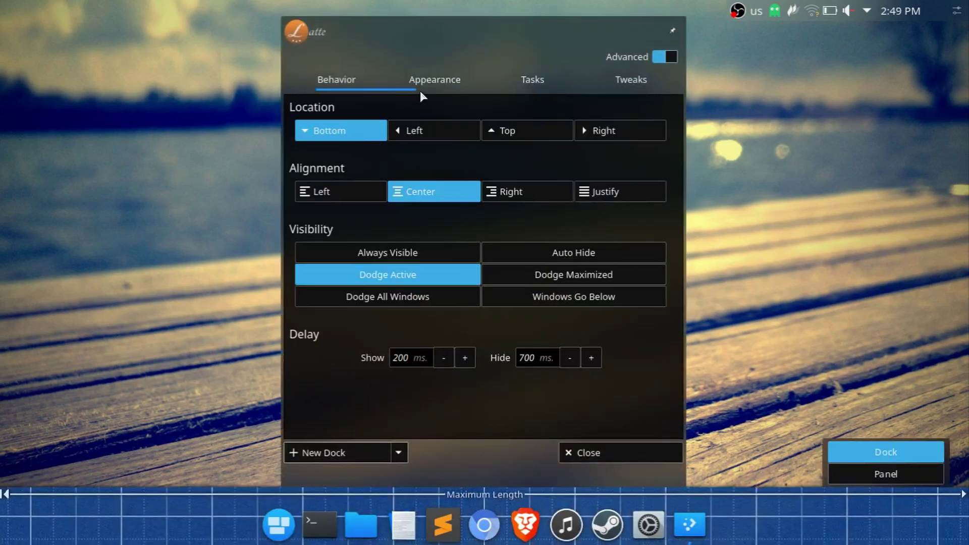
pyautogui.click(420, 91)
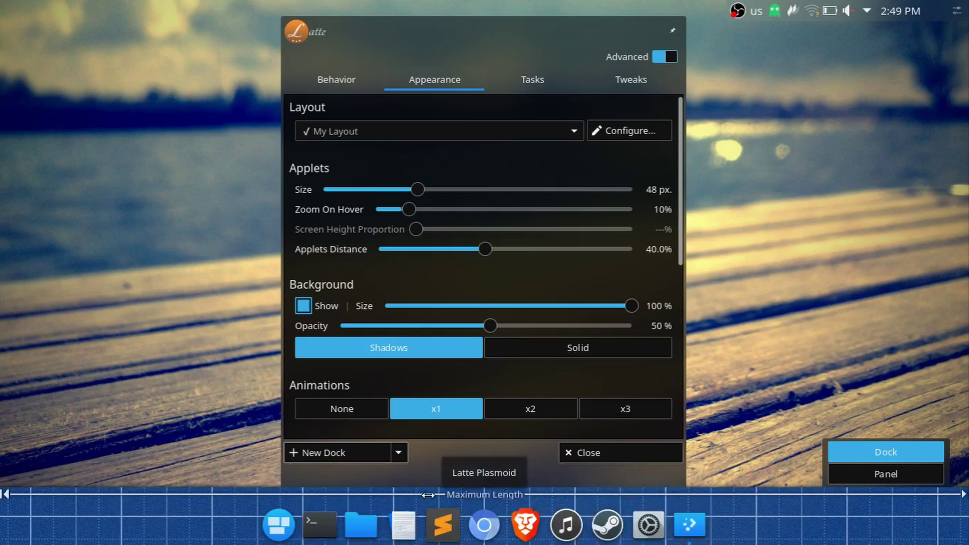
pyautogui.click(366, 498)
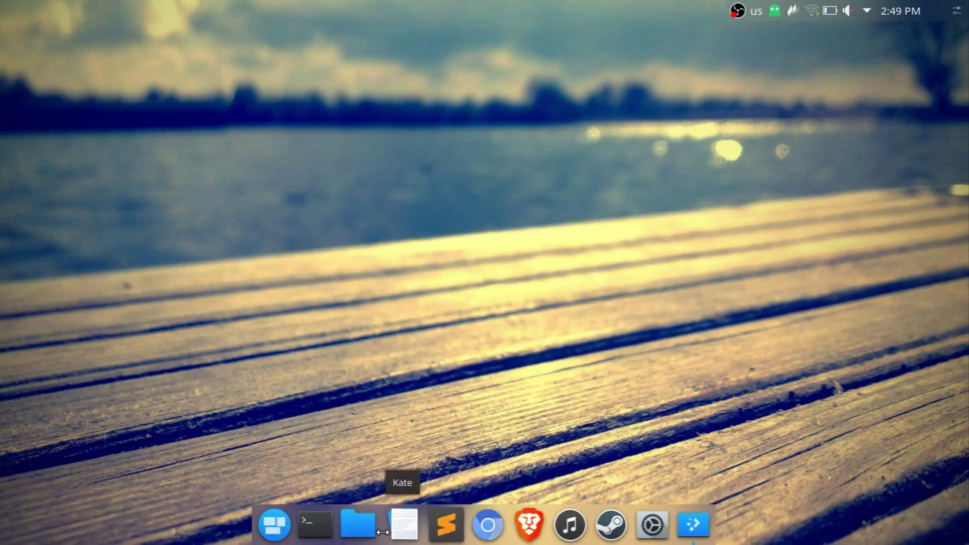
pyautogui.rightClick(382, 532)
pyautogui.click(439, 493)
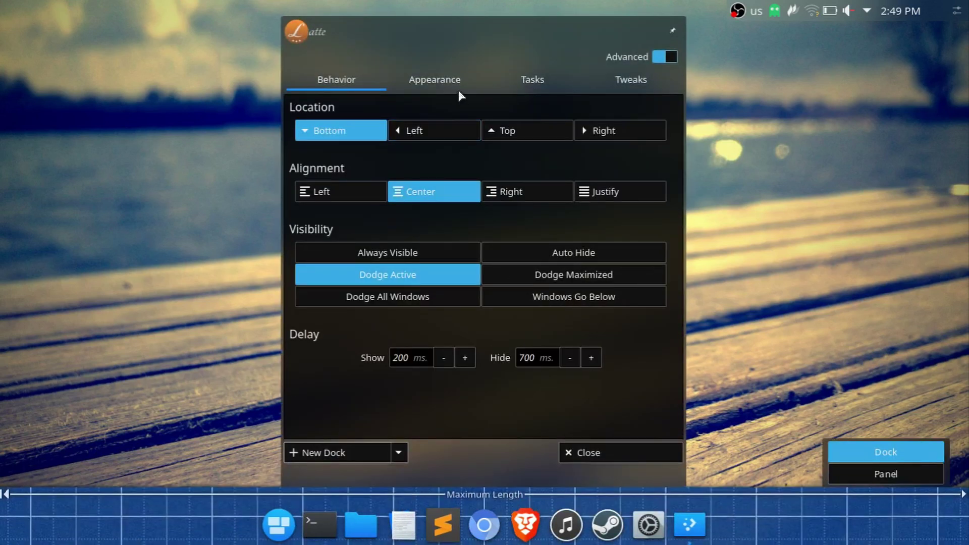
pyautogui.click(458, 90)
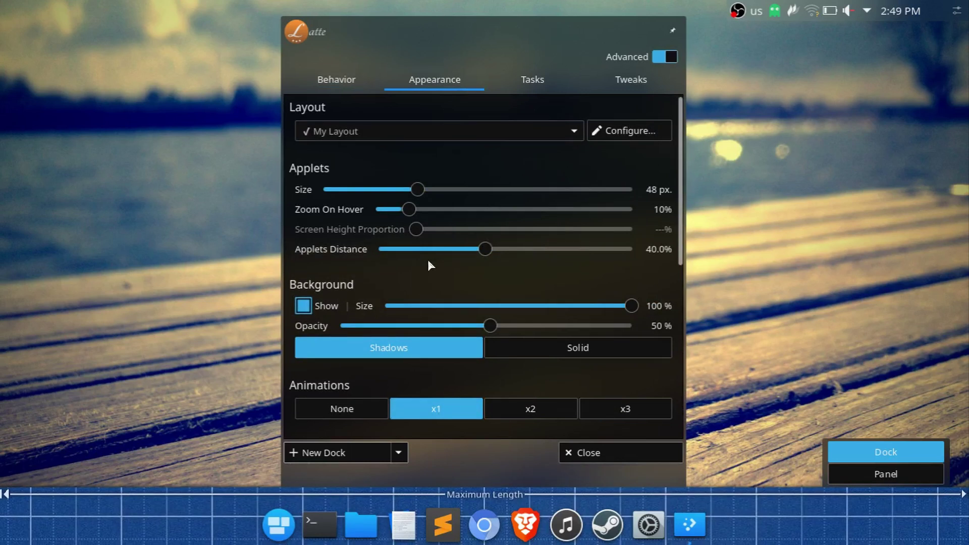
pyautogui.scroll(-5, 428, 259)
pyautogui.press('Escape')
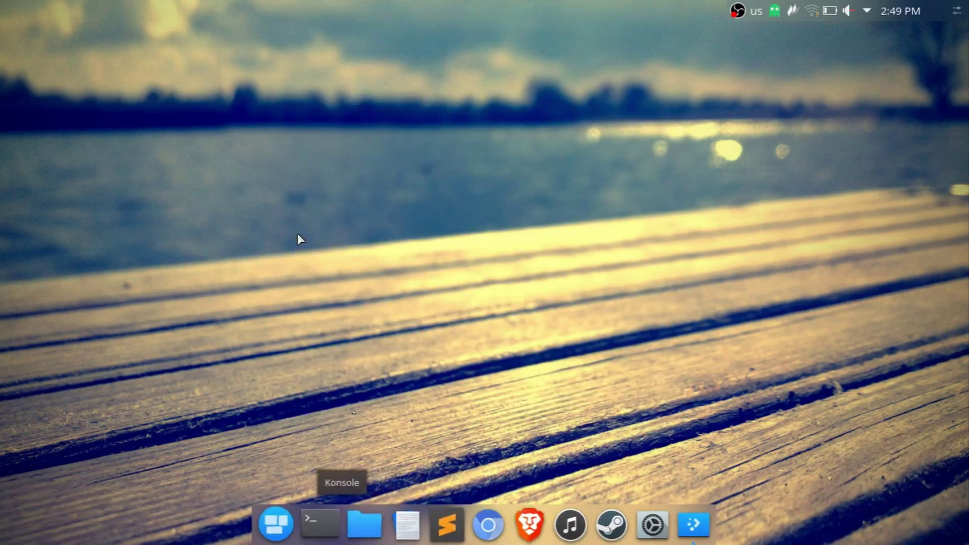
# Step: Move the Dolphin window away from the screen corner and close it
pyautogui.click(483, 525)
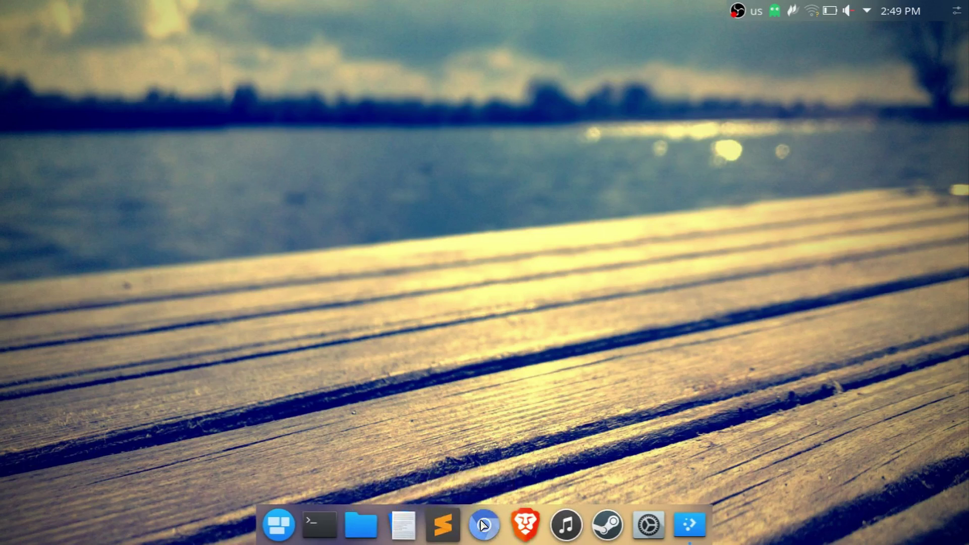
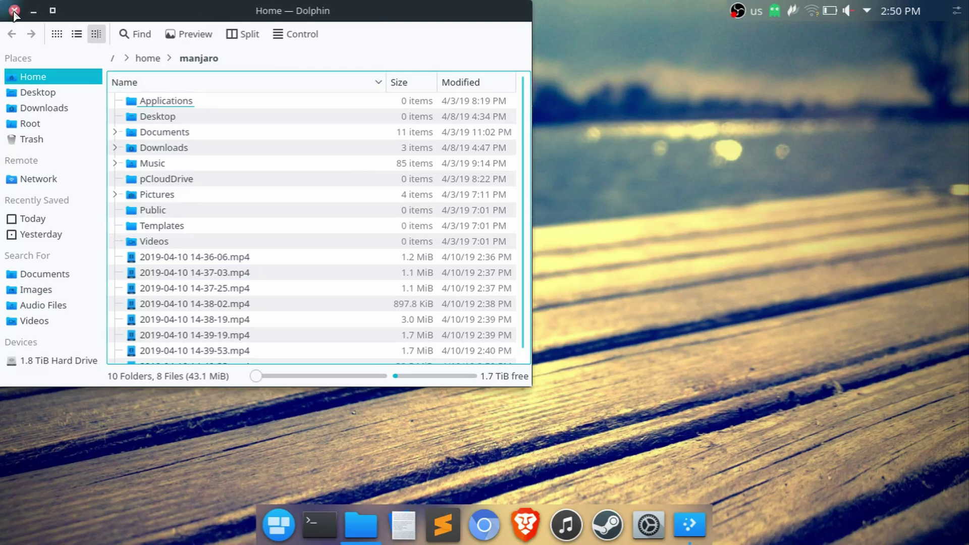
pyautogui.moveTo(97, 9); pyautogui.dragTo(236, 48)
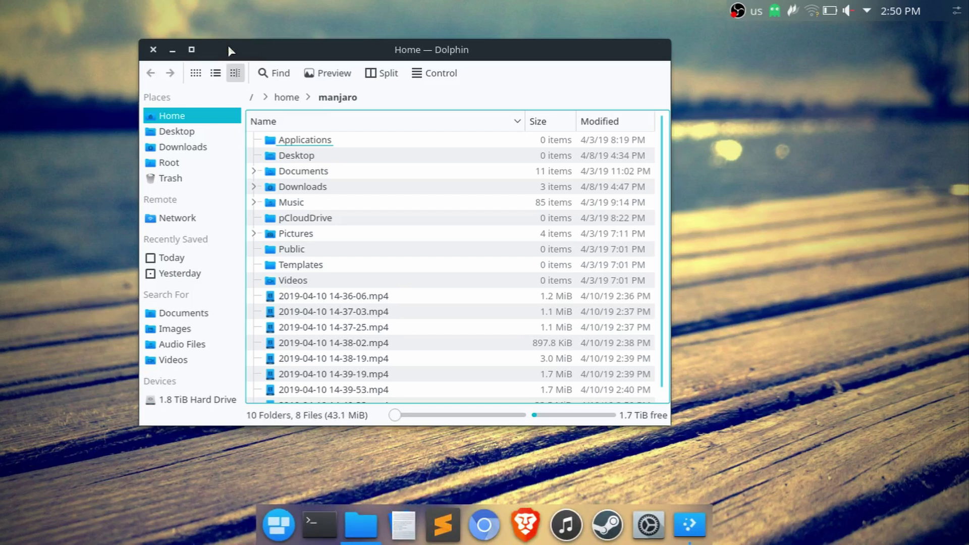
pyautogui.click(153, 49)
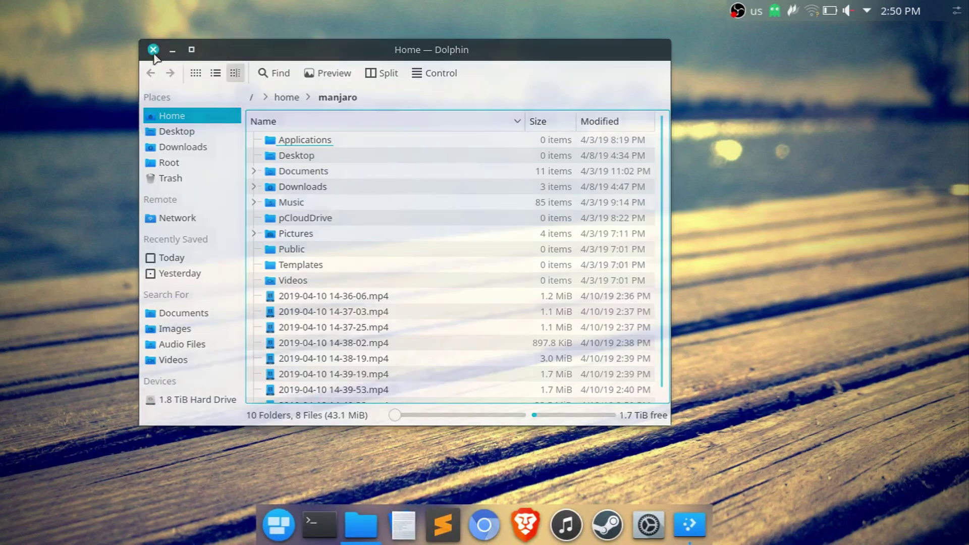
# Step: Open a Konsole terminal and maximize its window
pyautogui.hotkey('ctrl', 'alt', 't')
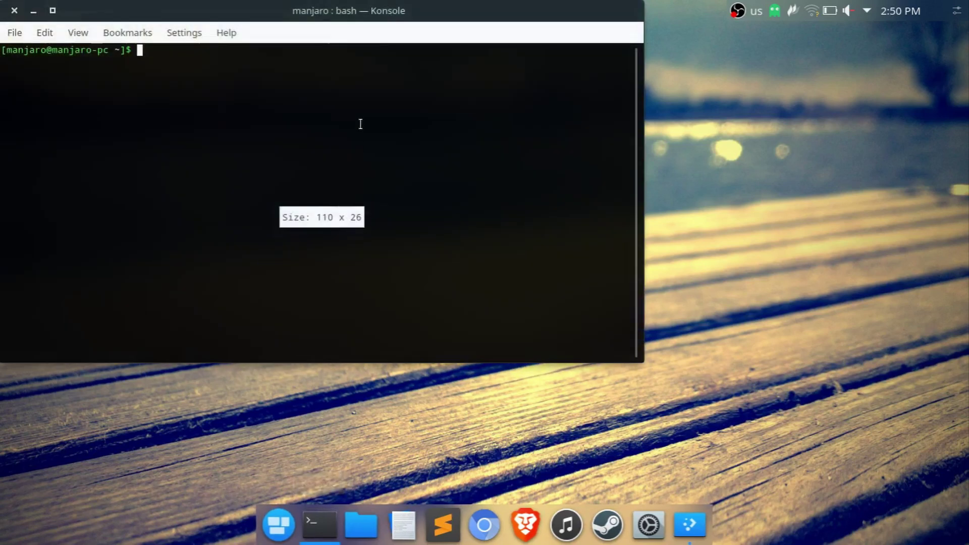
pyautogui.moveTo(346, 54); pyautogui.dragTo(394, 4)
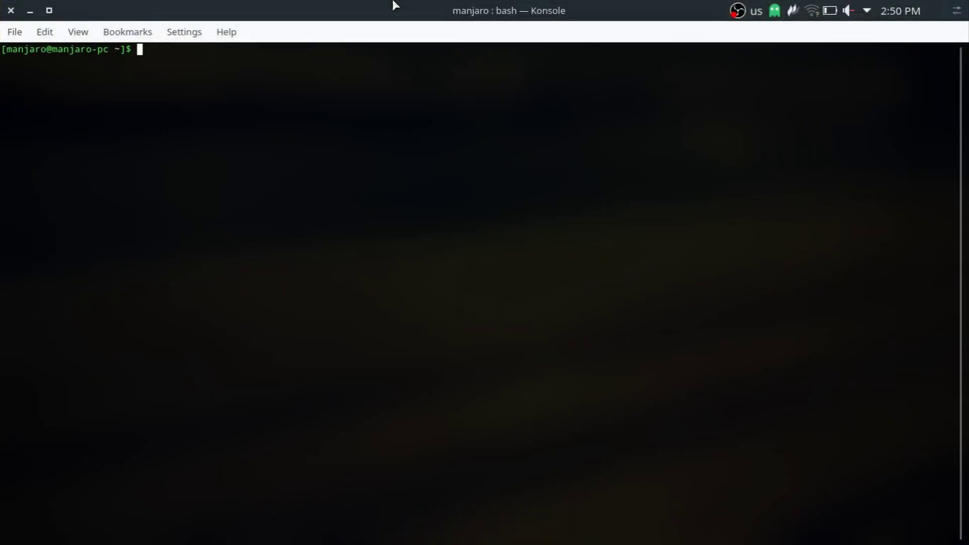
# Step: View the clock's calendar popup over the maximized terminal and dismiss it
pyautogui.moveTo(361, 525)
pyautogui.click(887, 21)
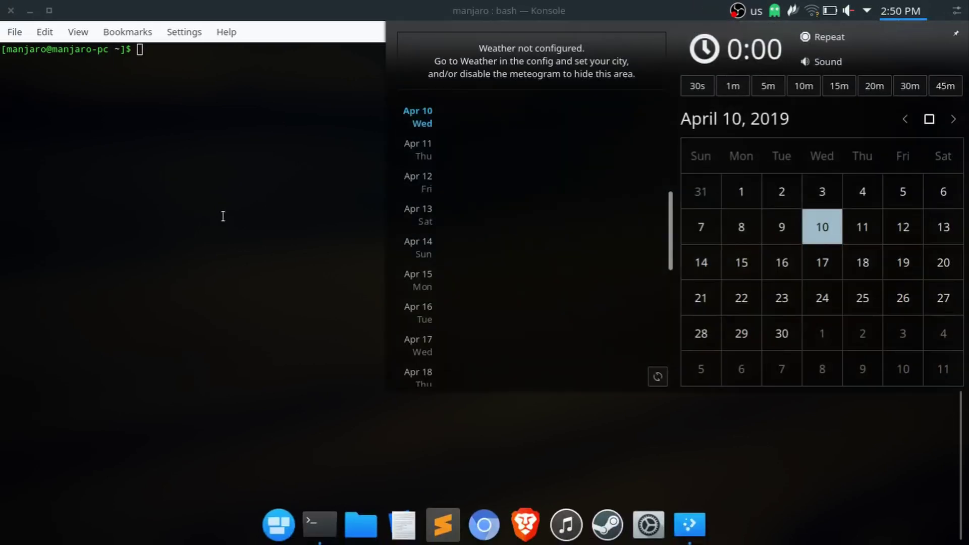
pyautogui.click(217, 224)
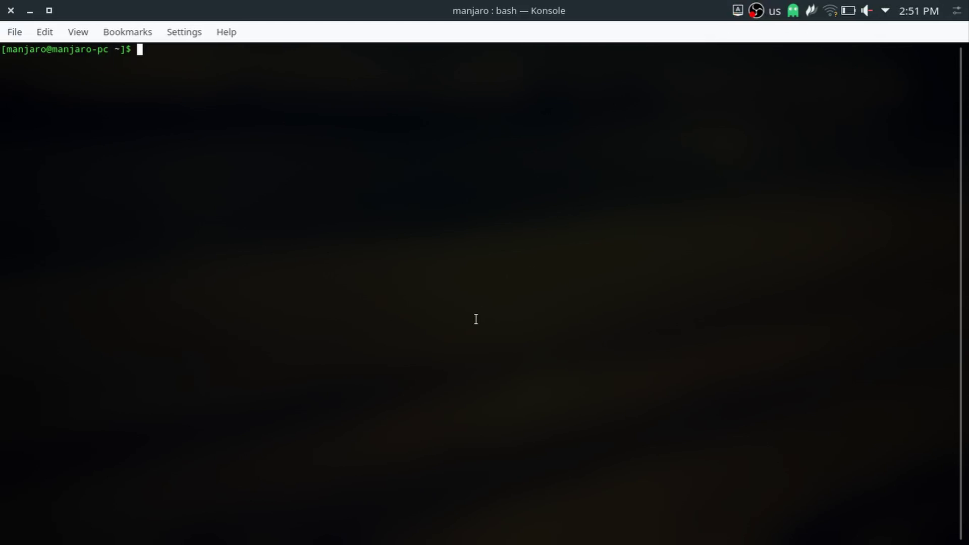
# Step: Launch VLC media player by searching for VLC in the application launcher
pyautogui.moveTo(336, 536)
pyautogui.click(278, 524)
pyautogui.write('VLC')
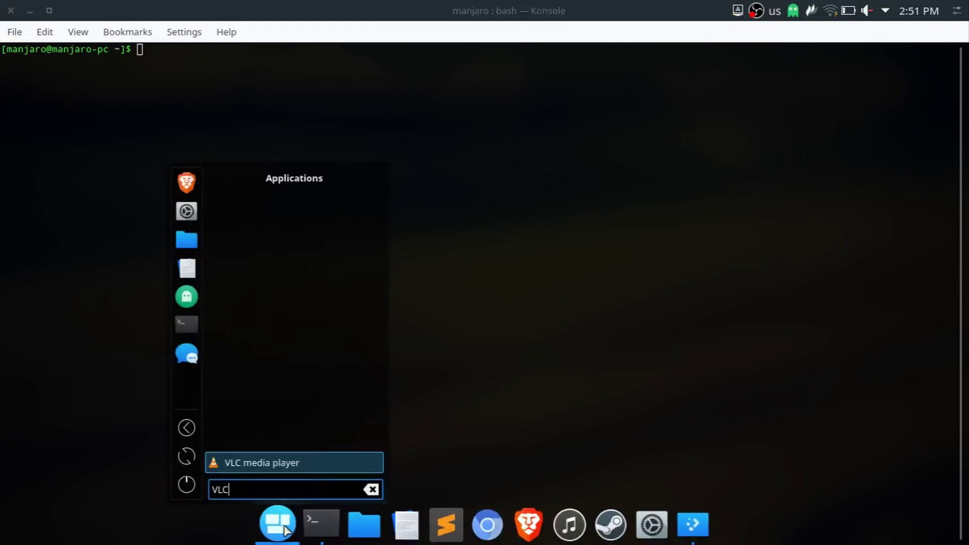
pyautogui.press('Return')
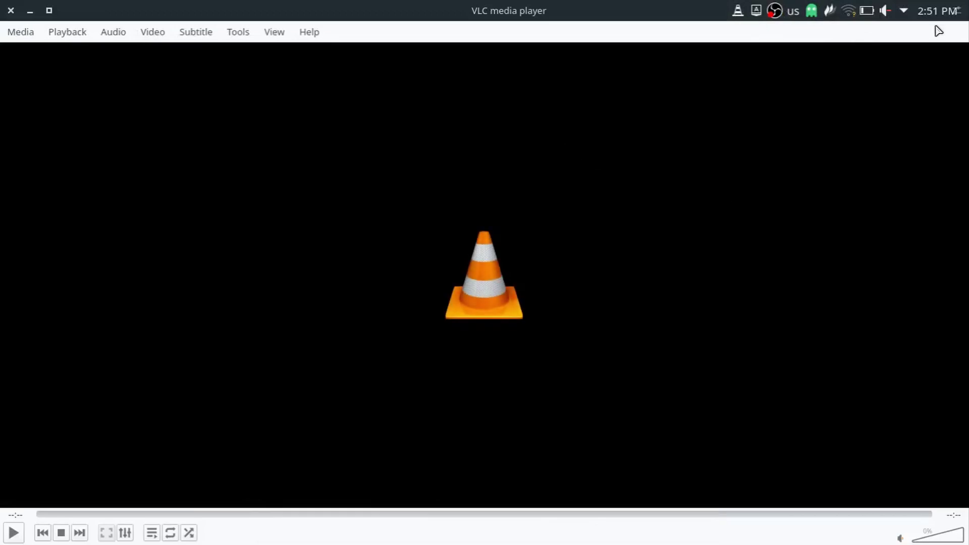
pyautogui.moveTo(943, 15)
# Step: Close VLC, restore the Konsole window from its maximized state, and close it too
pyautogui.click(6, 14)
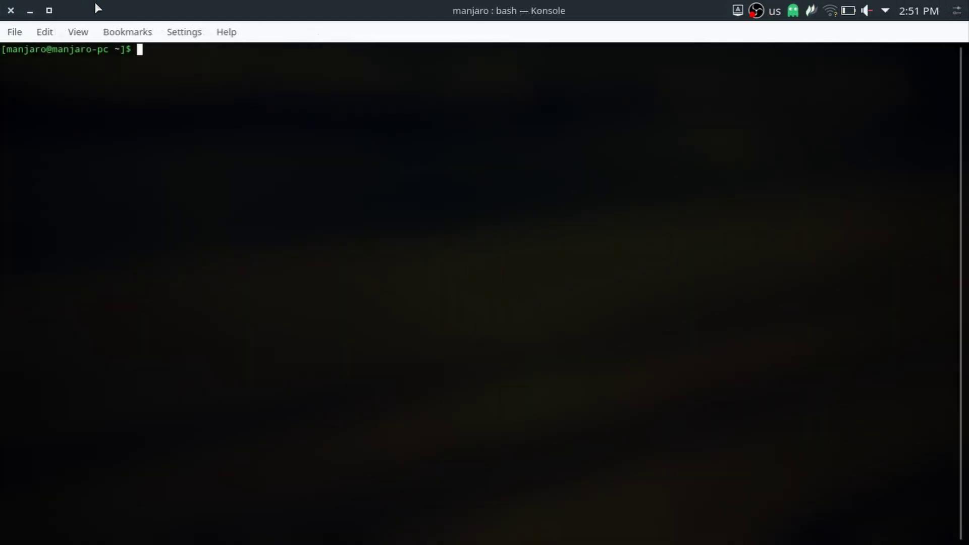
pyautogui.moveTo(95, 4); pyautogui.dragTo(166, 88)
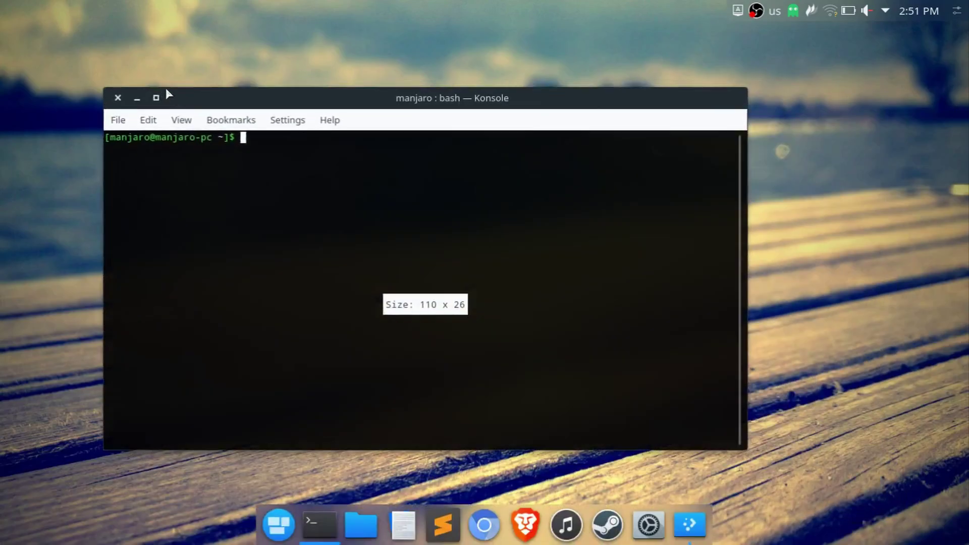
pyautogui.click(114, 99)
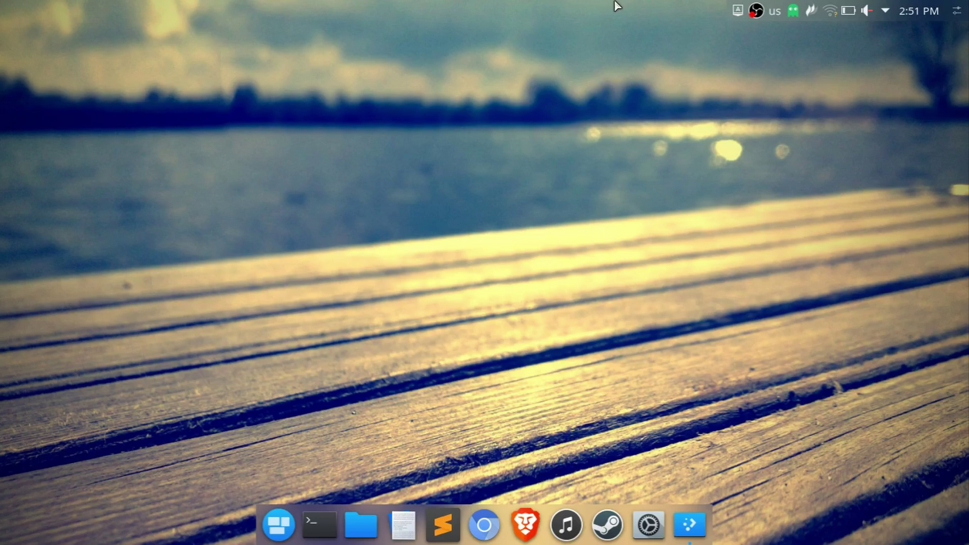
# Step: Set the desktop wallpaper to the 4By3yzd image, apply it, and move the settings window aside to reveal the background
pyautogui.moveTo(896, 7)
pyautogui.rightClick(496, 101)
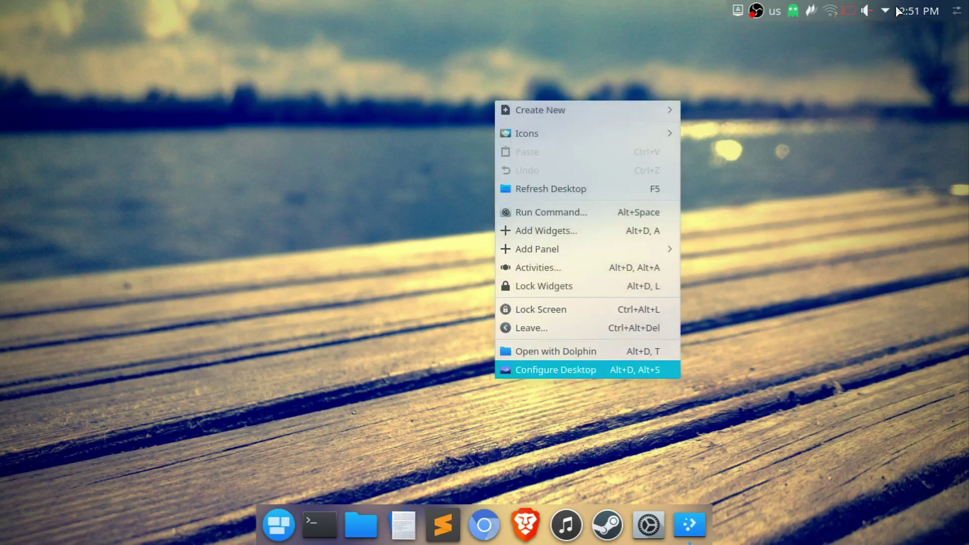
pyautogui.click(550, 370)
pyautogui.scroll(5, 550, 370)
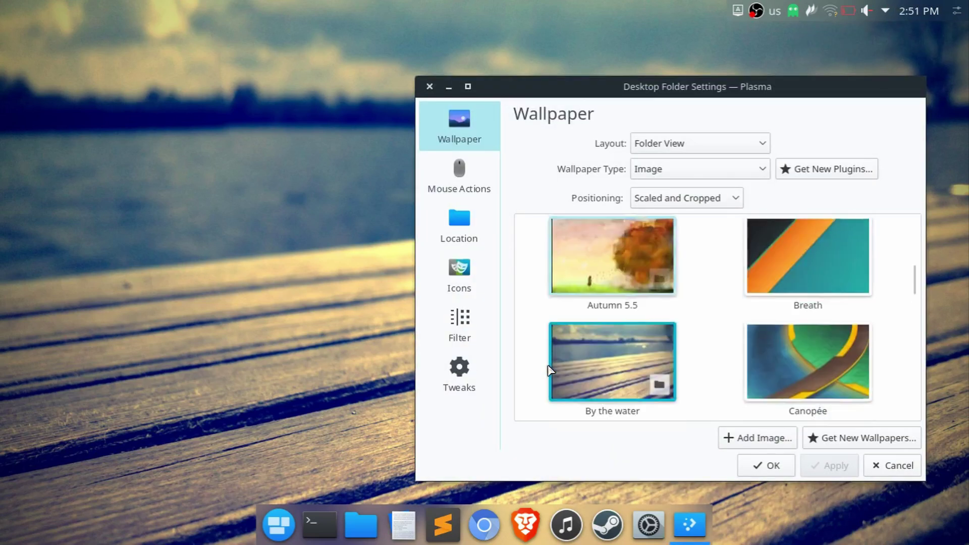
pyautogui.click(550, 370)
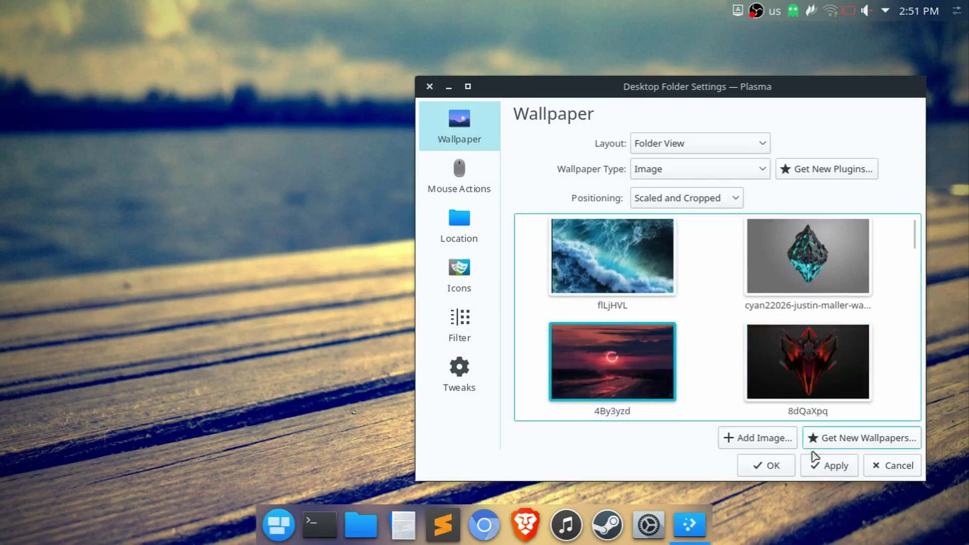
pyautogui.click(830, 466)
pyautogui.moveTo(819, 96); pyautogui.dragTo(514, 113)
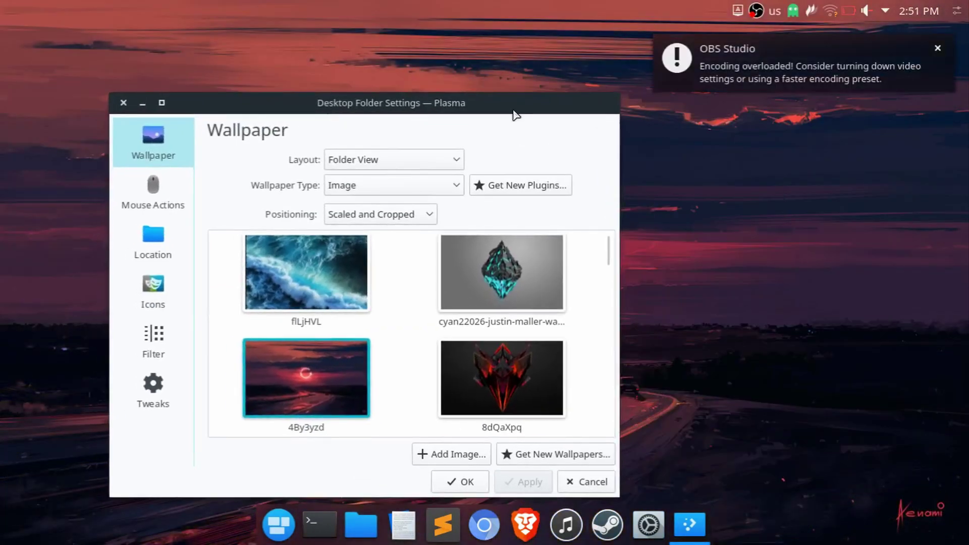
# Step: Dismiss the OBS Studio notification and apply the cyan22026-justin-maller and flLjHVL images in turn as the desktop wallpaper
pyautogui.click(937, 48)
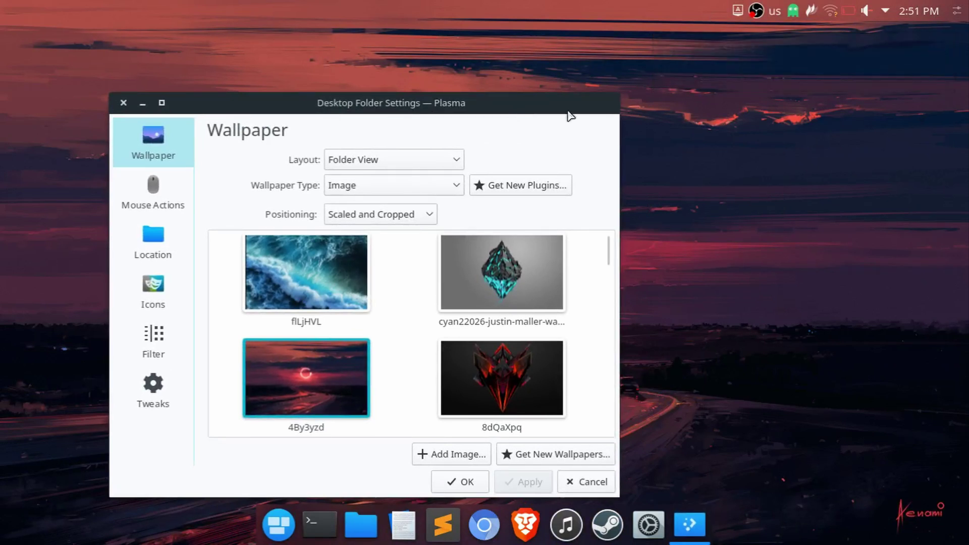
pyautogui.click(502, 272)
pyautogui.click(552, 475)
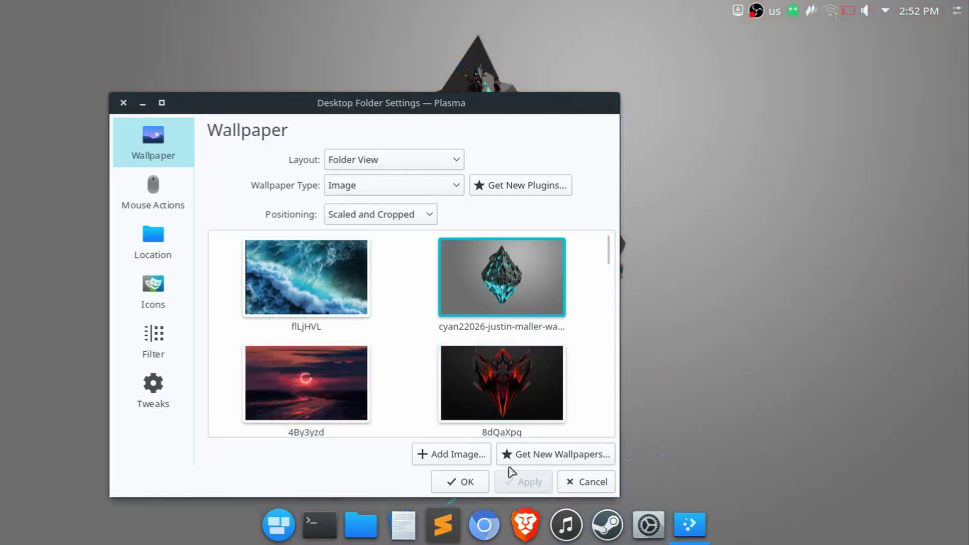
pyautogui.press('Left')
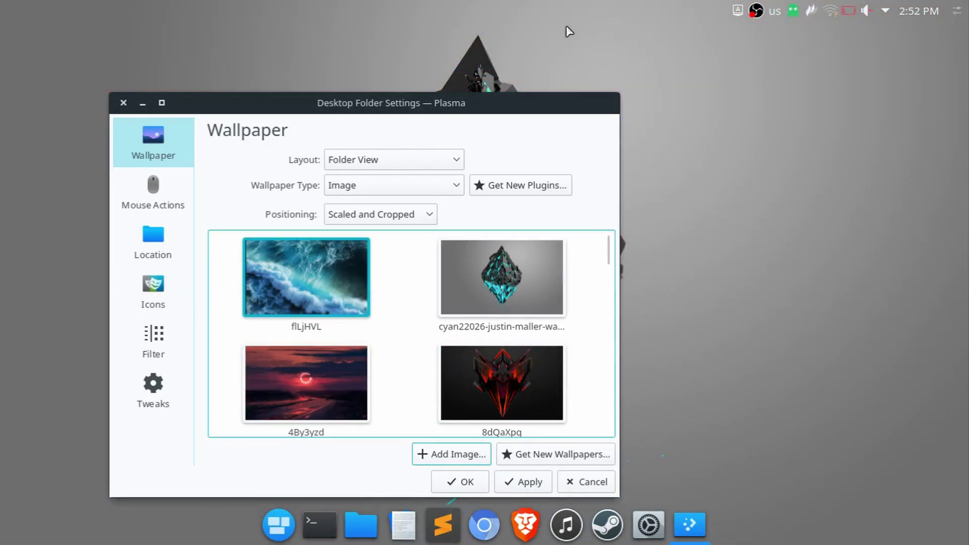
pyautogui.click(517, 475)
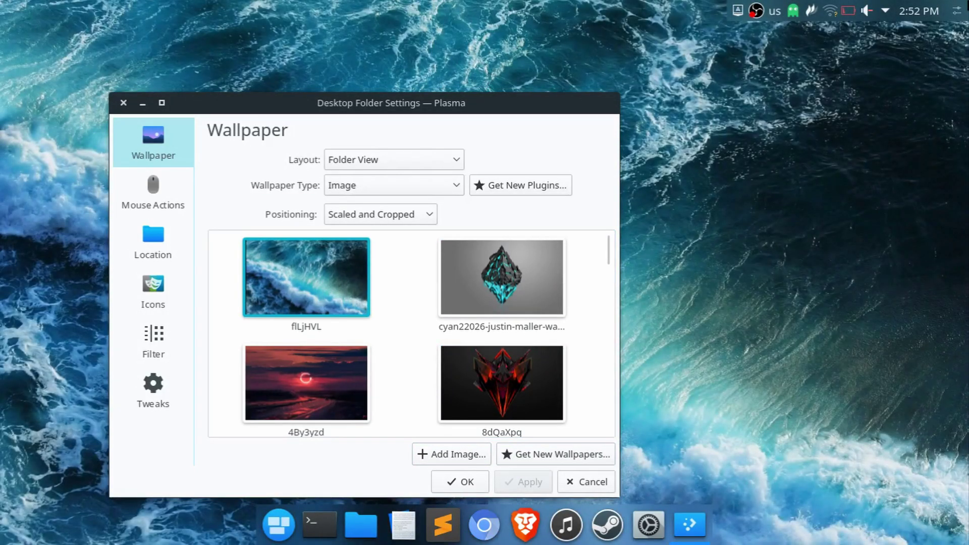
# Step: Set the desktop wallpaper to the cbjG15P_noborder astronaut image, apply it, and close the desktop folder settings
pyautogui.scroll(-5, 502, 282)
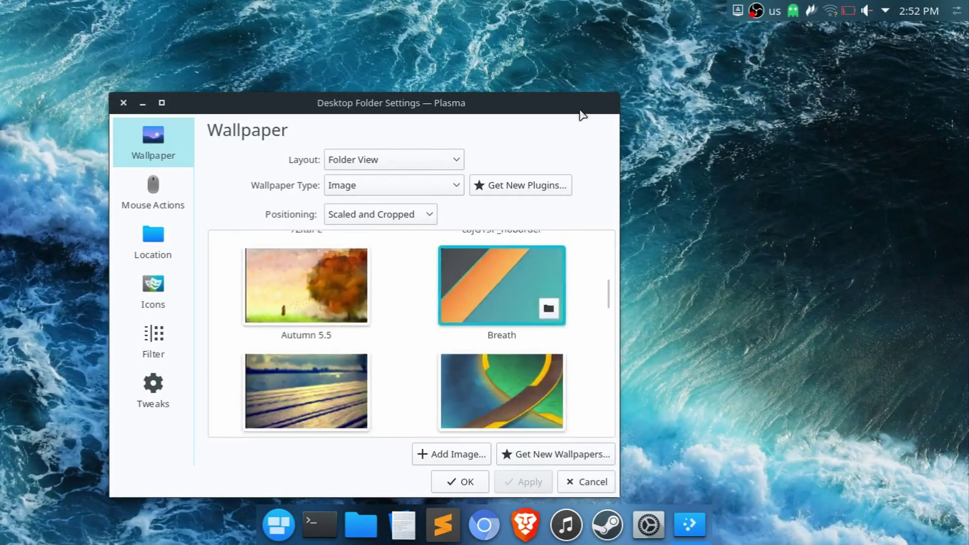
pyautogui.scroll(4, 502, 282)
pyautogui.scroll(-1, 502, 282)
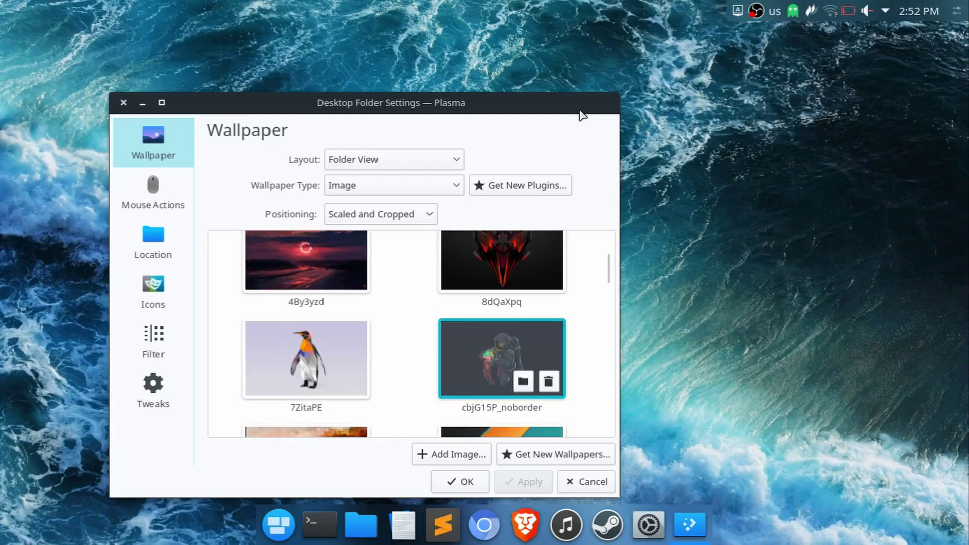
pyautogui.click(502, 358)
pyautogui.click(523, 480)
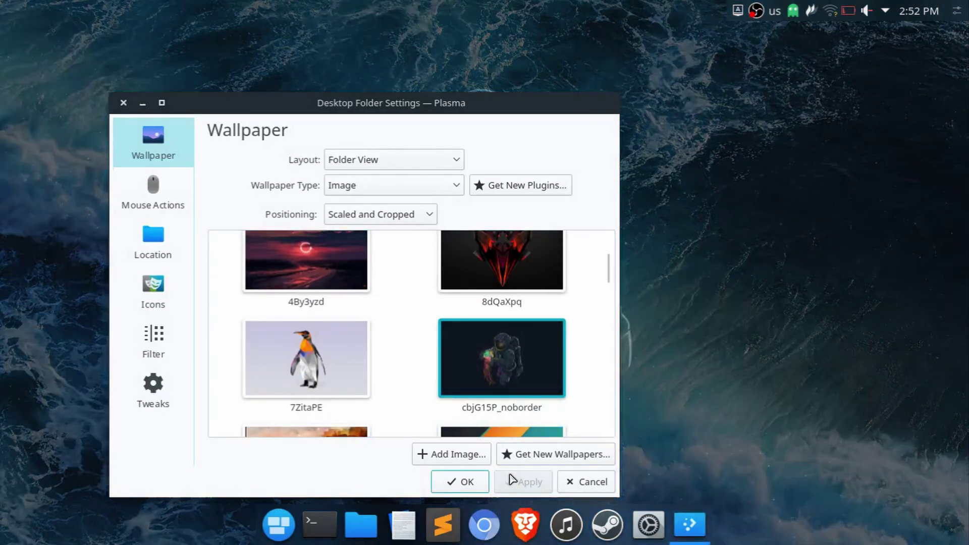
pyautogui.press('Return')
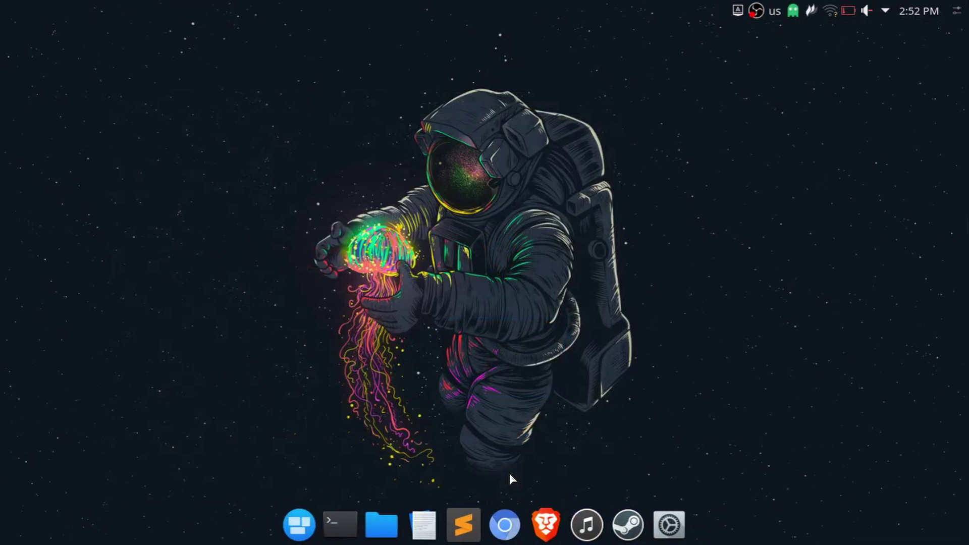